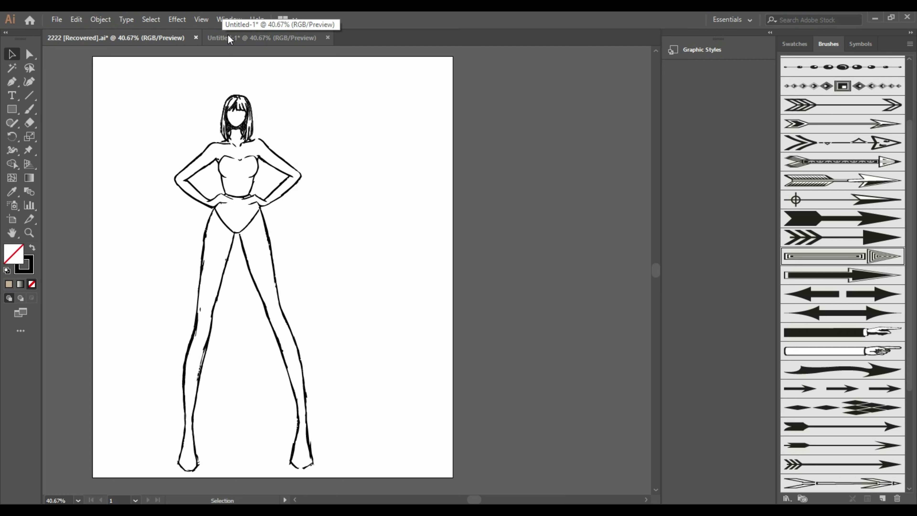
# - Copy the figure sketch from the 2222 document and paste it into Untitled-1
pyautogui.click(229, 36)
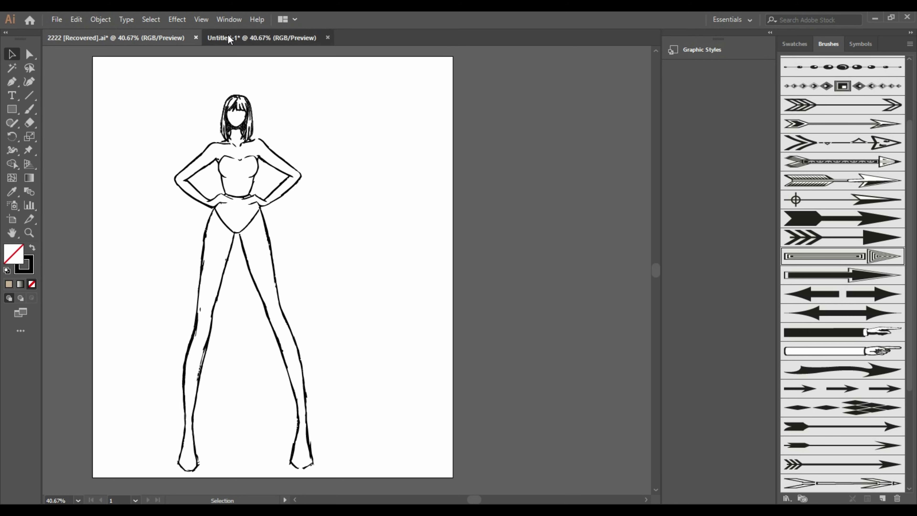
pyautogui.click(120, 40)
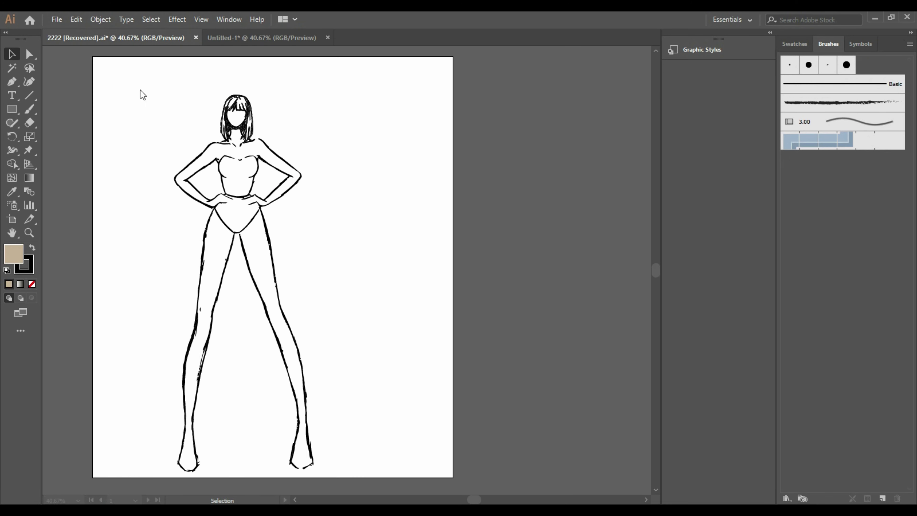
pyautogui.click(265, 312)
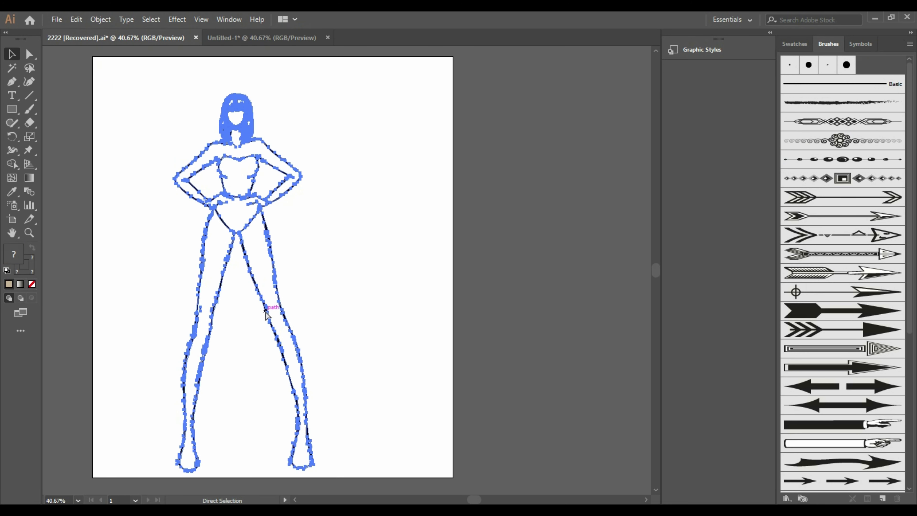
pyautogui.click(267, 36)
pyautogui.hotkey('ctrl', 'v')
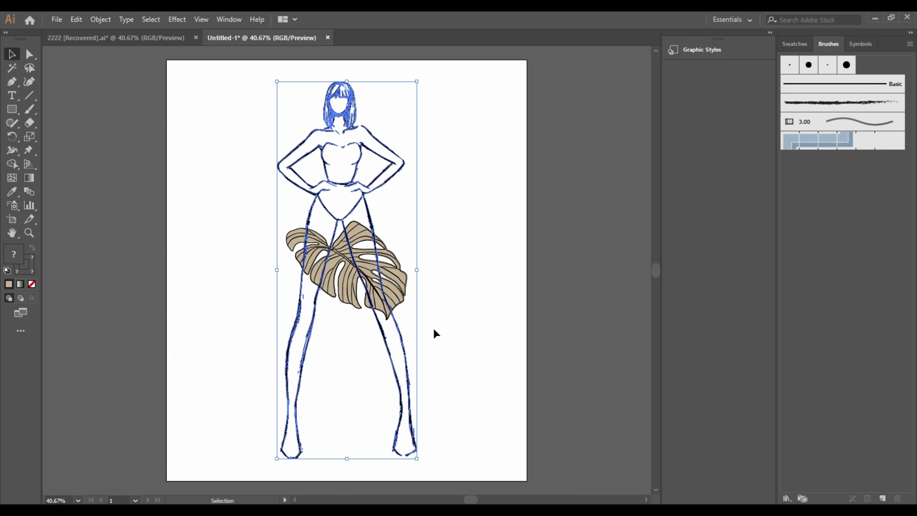
# - Move the monstera leaf to the right of the figure and settle the sketch in place
pyautogui.click(411, 289)
pyautogui.moveTo(395, 302); pyautogui.dragTo(536, 244)
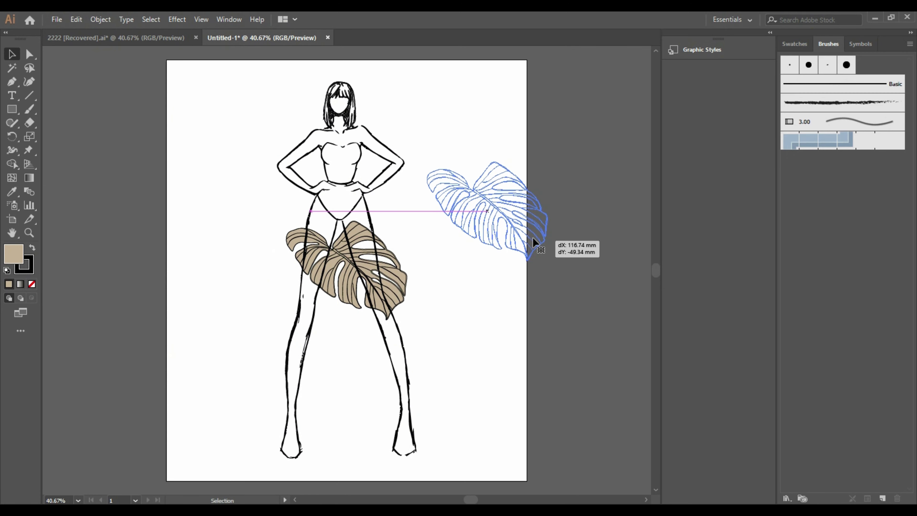
pyautogui.moveTo(386, 300); pyautogui.dragTo(393, 318)
pyautogui.click(538, 204)
# - Make a vertically reflected copy of the monstera leaf
pyautogui.rightClick(492, 202)
pyautogui.moveTo(526, 313)
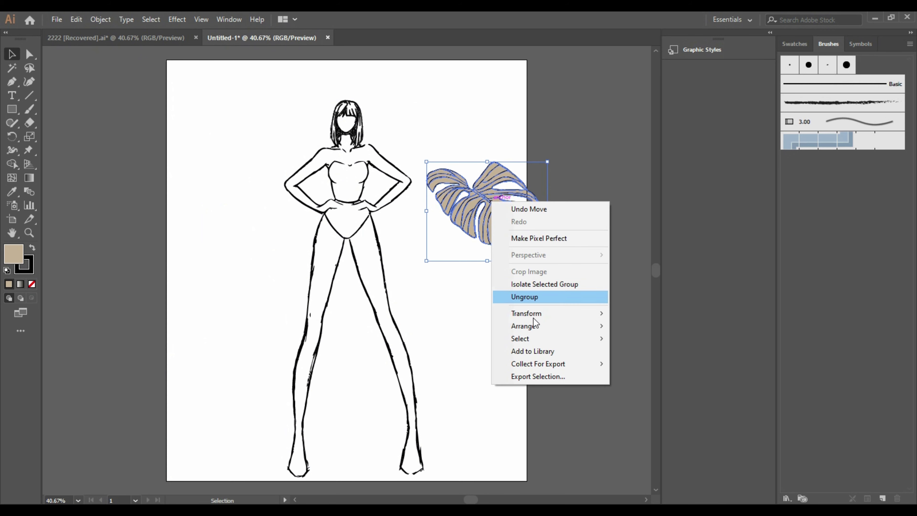
pyautogui.click(669, 358)
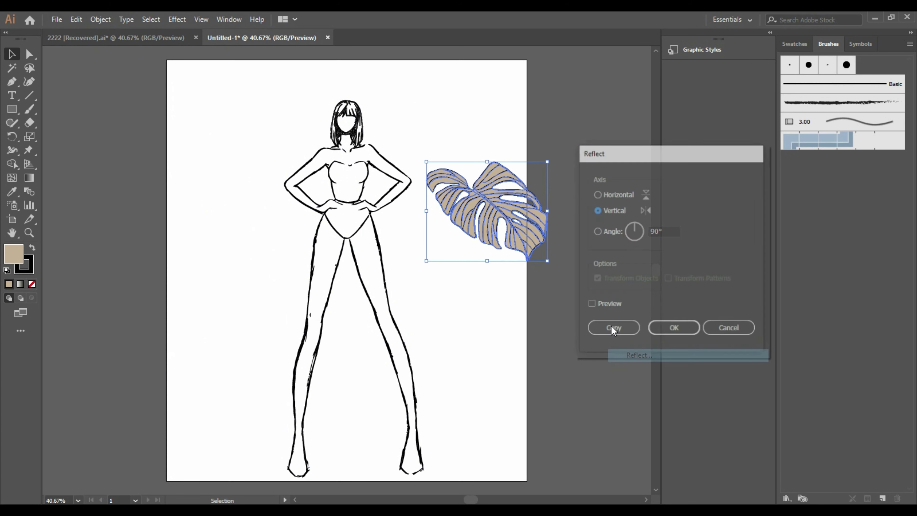
pyautogui.click(610, 332)
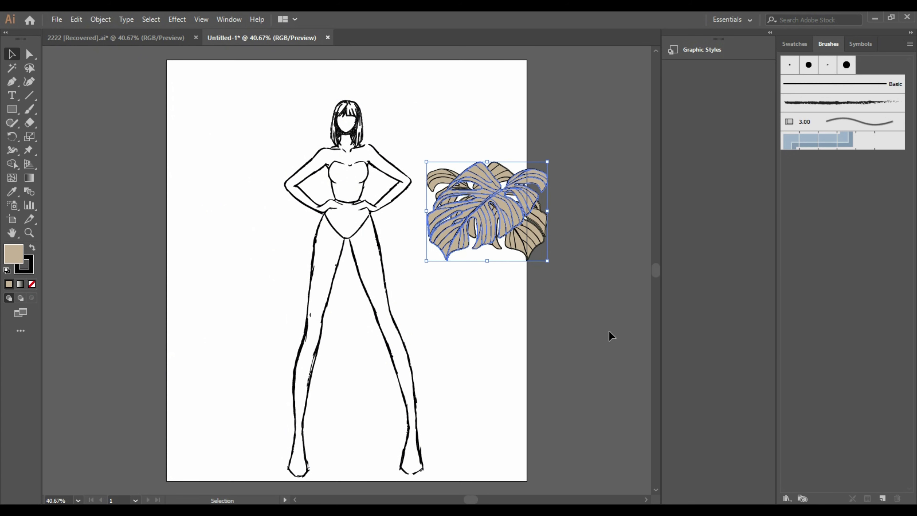
# - Arrange the leaves across the figure's torso and right shoulder as a bodice
pyautogui.click(506, 293)
pyautogui.moveTo(486, 205)
pyautogui.mouseDown()
pyautogui.moveTo(338, 200)
pyautogui.moveTo(325, 191)
pyautogui.mouseUp()
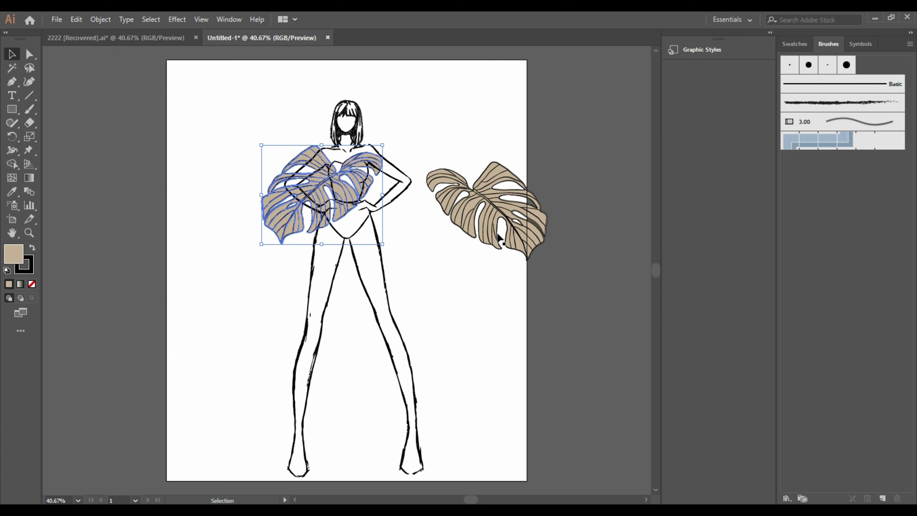
pyautogui.moveTo(497, 216); pyautogui.dragTo(392, 203)
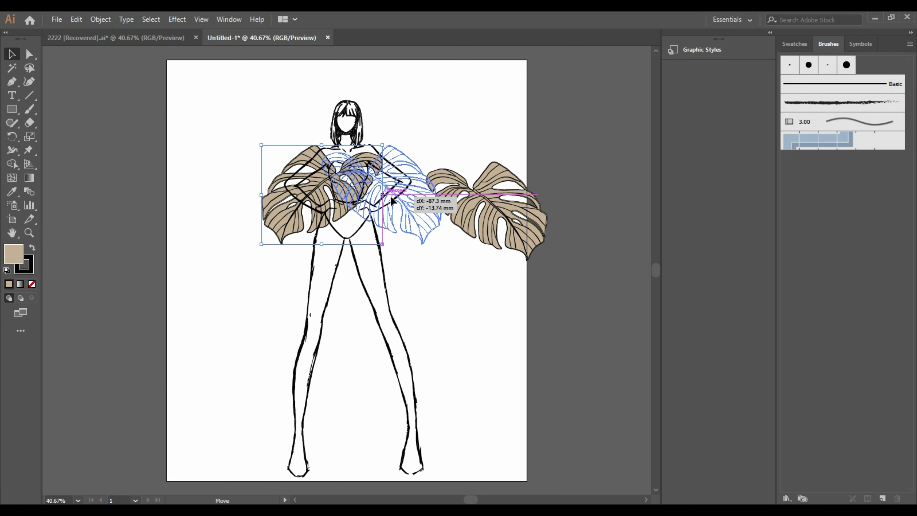
pyautogui.moveTo(393, 204); pyautogui.dragTo(390, 195)
# - Send the figure sketch to the back, behind the leaves
pyautogui.click(472, 201)
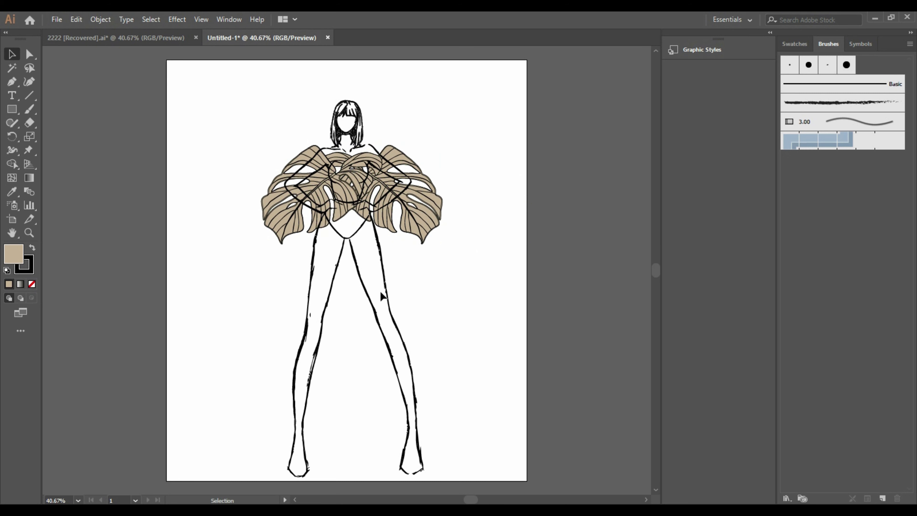
pyautogui.rightClick(388, 285)
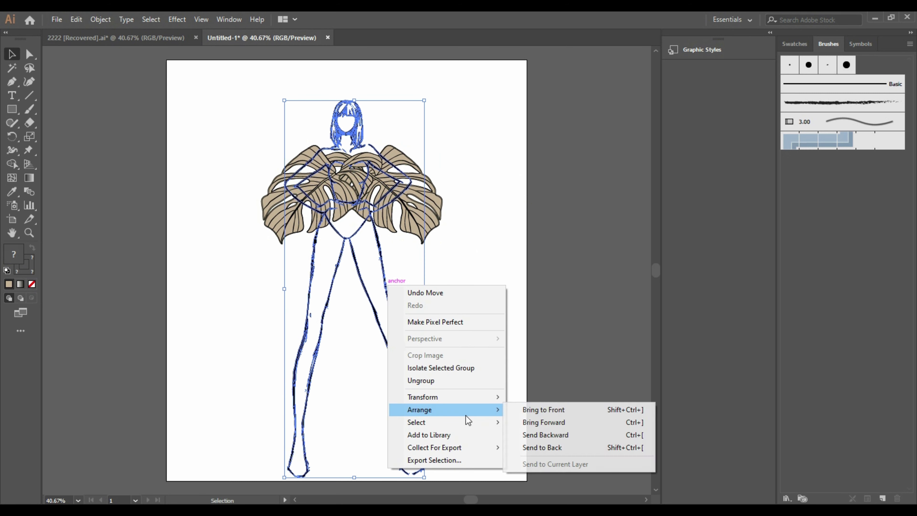
pyautogui.click(530, 448)
pyautogui.click(487, 349)
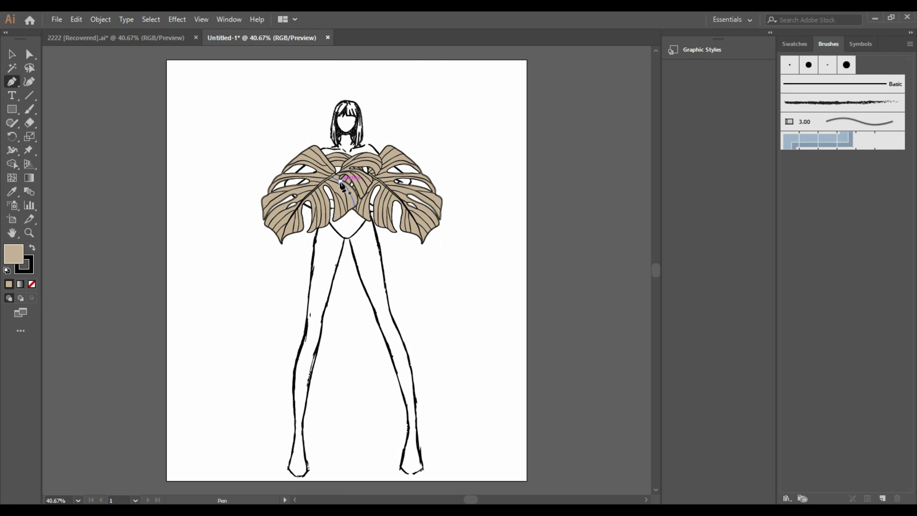
# - Start the skirt outline at the waist with the Pen, undoing stray hem points
pyautogui.moveTo(332, 183); pyautogui.dragTo(365, 184)
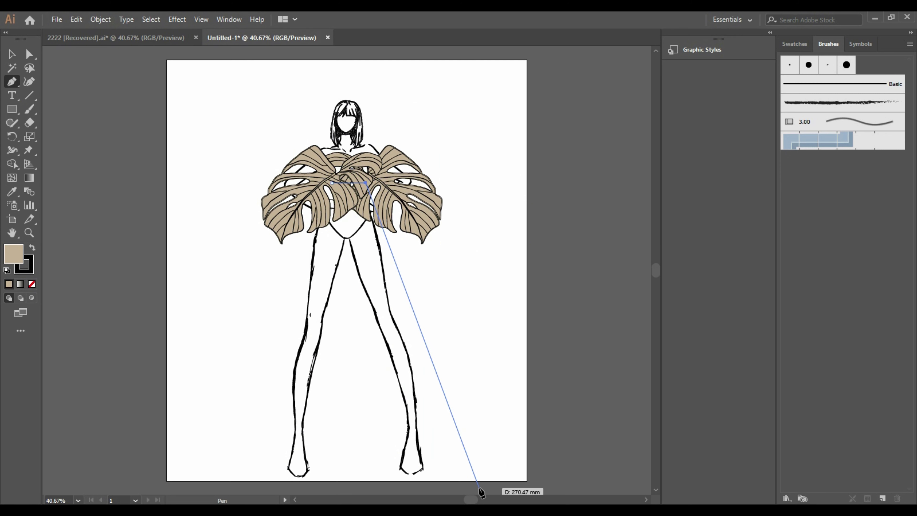
pyautogui.moveTo(469, 468)
pyautogui.mouseDown()
pyautogui.moveTo(474, 482)
pyautogui.moveTo(433, 491)
pyautogui.mouseUp()
pyautogui.click(472, 474)
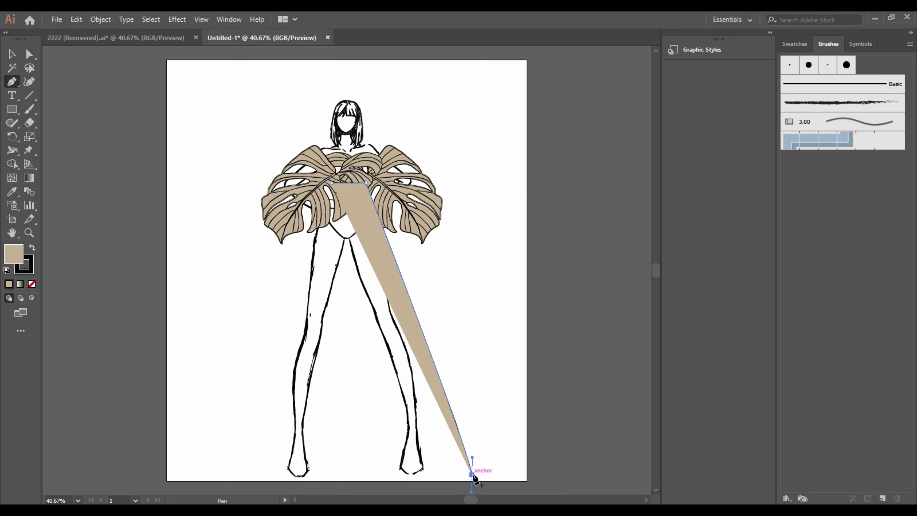
pyautogui.click(348, 470)
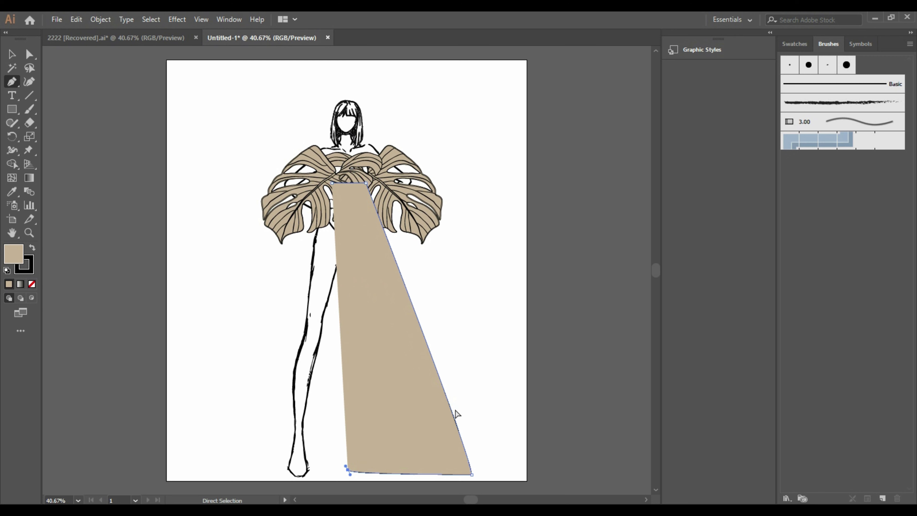
pyautogui.hotkey('ctrl', 'z')
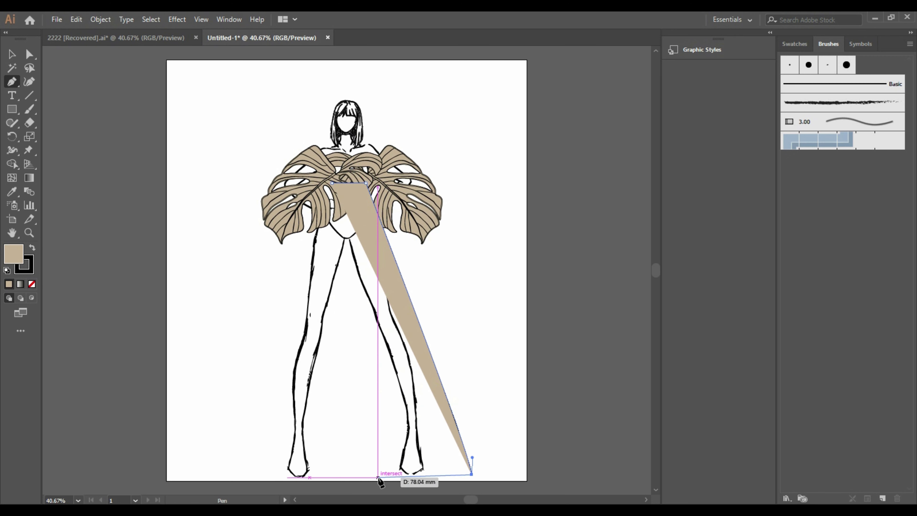
pyautogui.moveTo(374, 477); pyautogui.dragTo(360, 471)
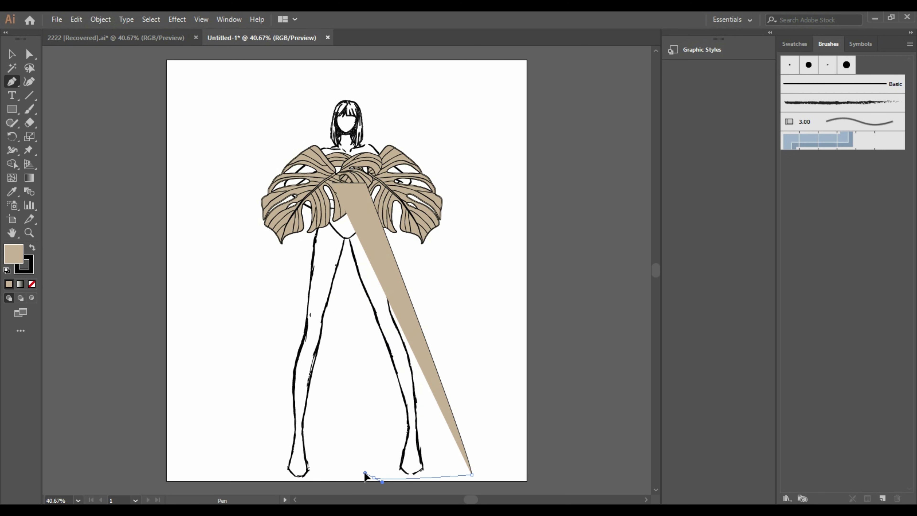
pyautogui.hotkey('ctrl', 'z')
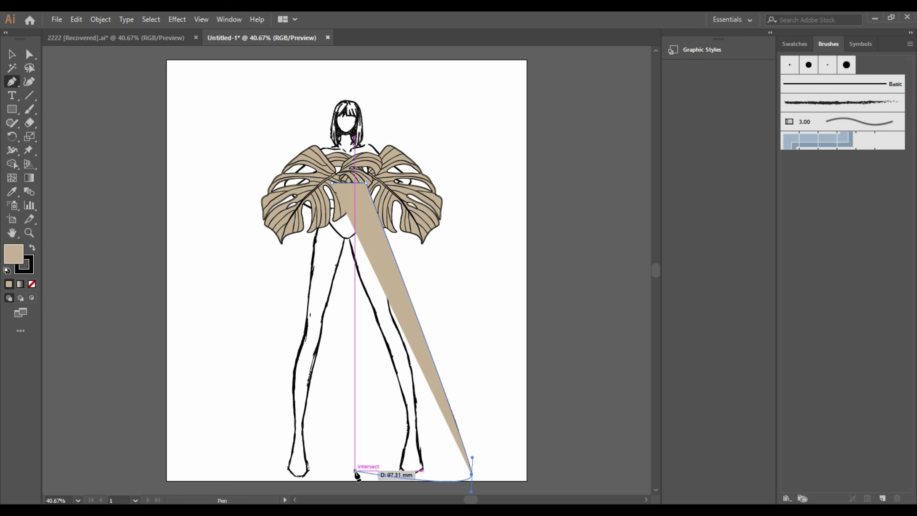
pyautogui.press('ctrl')
pyautogui.hotkey('ctrl', 'z')
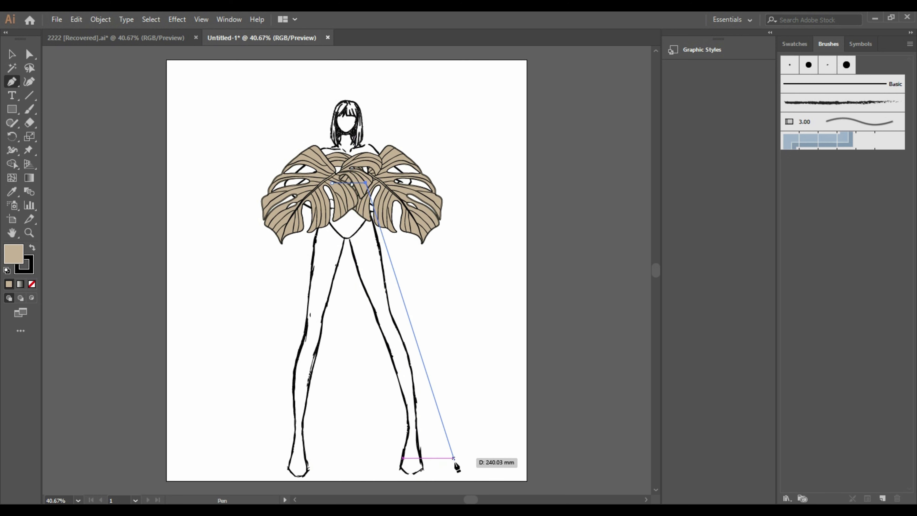
# - Round the skirt hem with curved anchors and set the outline's fill to None
pyautogui.moveTo(460, 459); pyautogui.dragTo(457, 471)
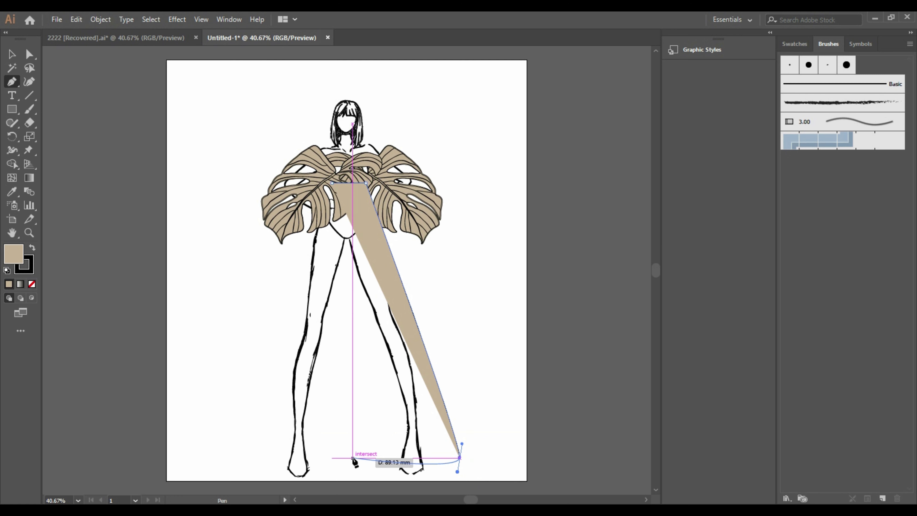
pyautogui.moveTo(353, 458)
pyautogui.mouseDown()
pyautogui.moveTo(303, 435)
pyautogui.moveTo(302, 411)
pyautogui.mouseUp()
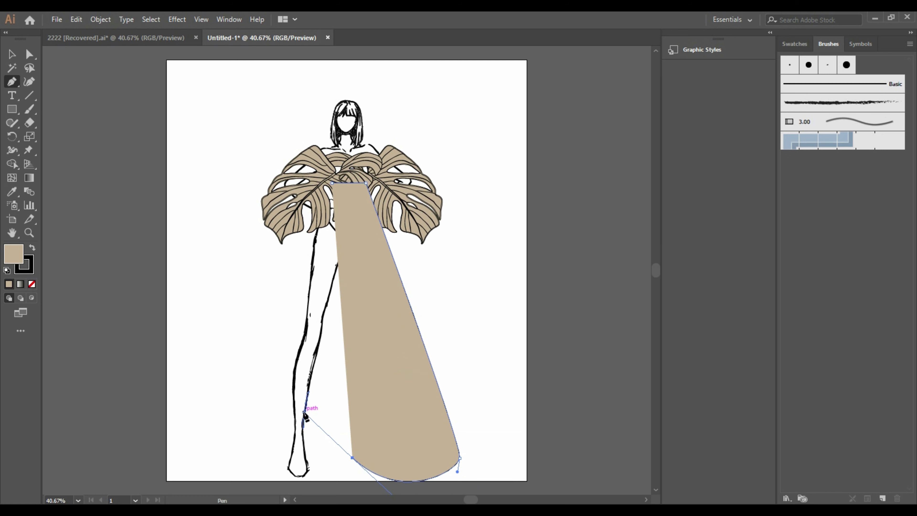
pyautogui.click(353, 458)
pyautogui.click(348, 233)
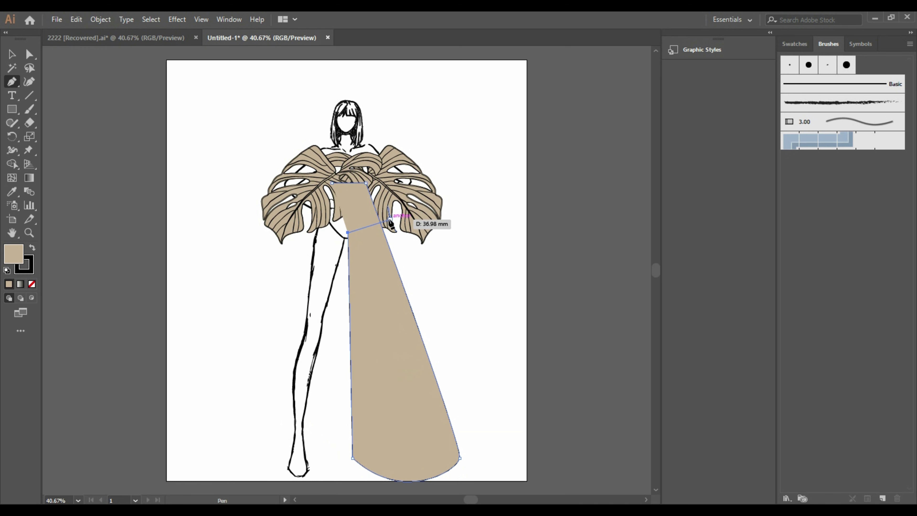
pyautogui.hotkey('ctrl', 'z')
pyautogui.hotkey('ctrl', 'z')
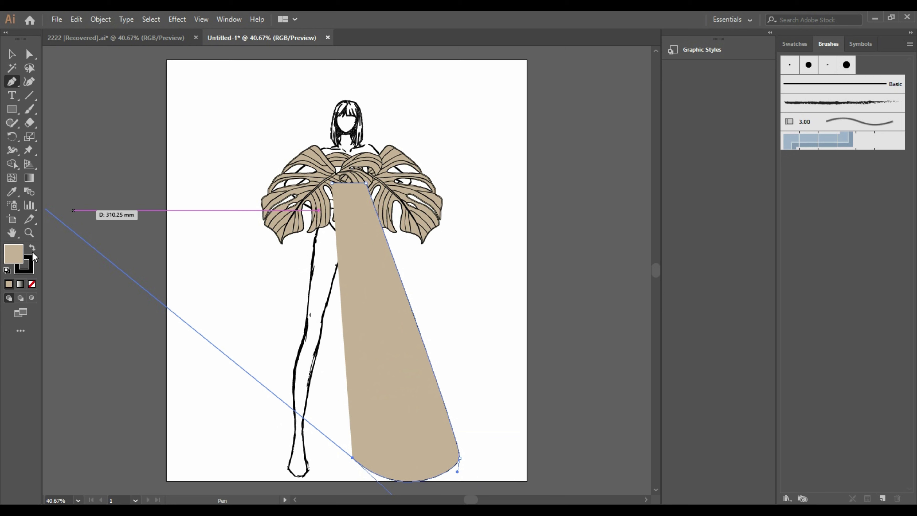
pyautogui.click(32, 285)
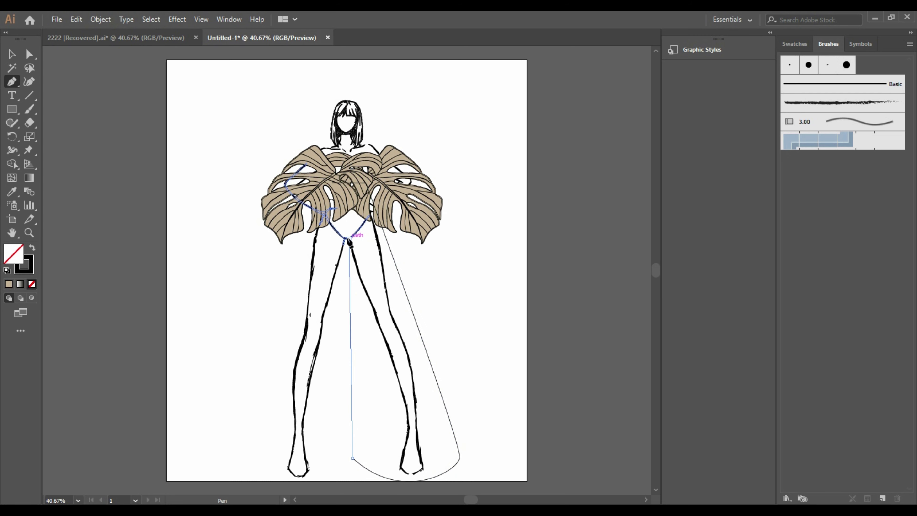
# - Draw the left skirt panel from waist to a curved hem at the left leg, closing it at the waist
pyautogui.click(346, 239)
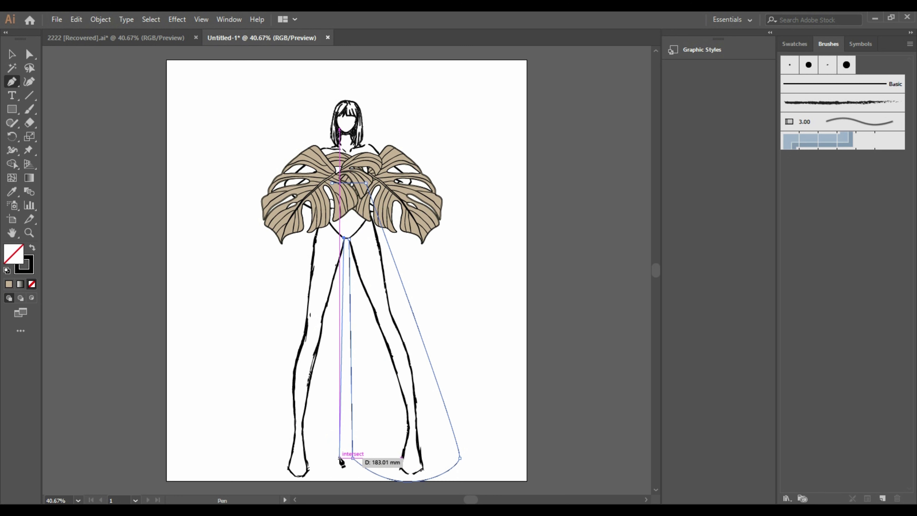
pyautogui.click(339, 457)
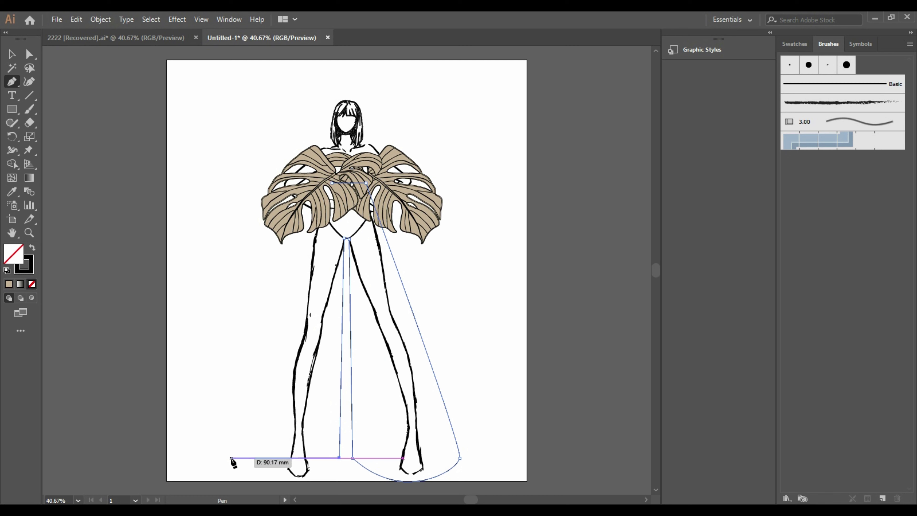
pyautogui.moveTo(231, 458); pyautogui.dragTo(146, 405)
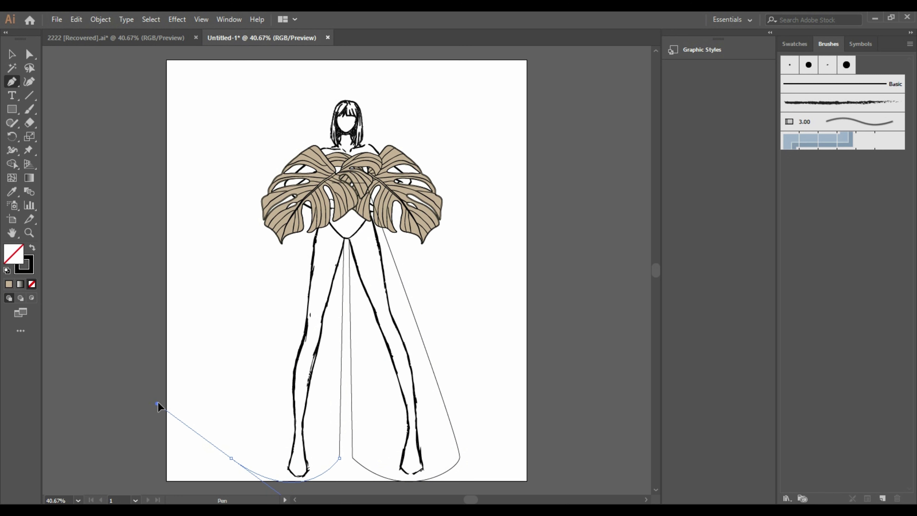
pyautogui.moveTo(157, 402); pyautogui.dragTo(168, 406)
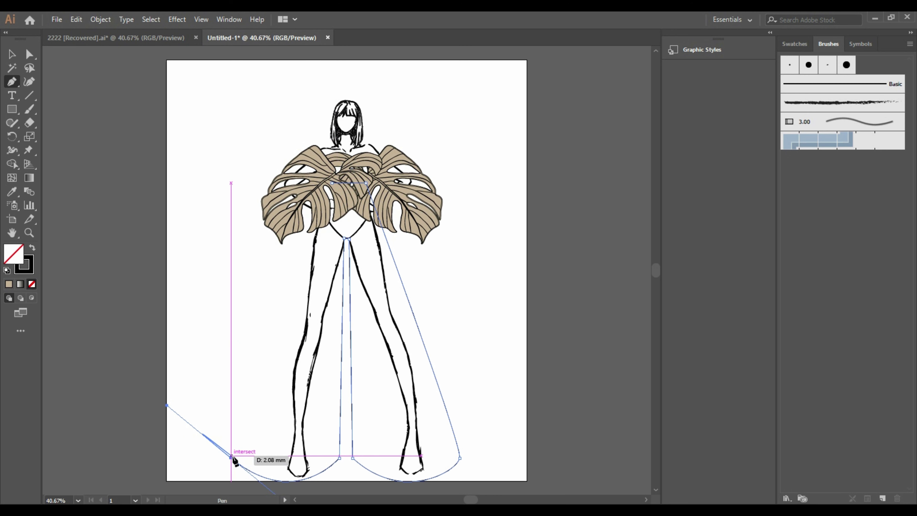
pyautogui.moveTo(232, 458)
pyautogui.mouseDown()
pyautogui.moveTo(320, 189)
pyautogui.moveTo(362, 160)
pyautogui.moveTo(350, 152)
pyautogui.mouseUp()
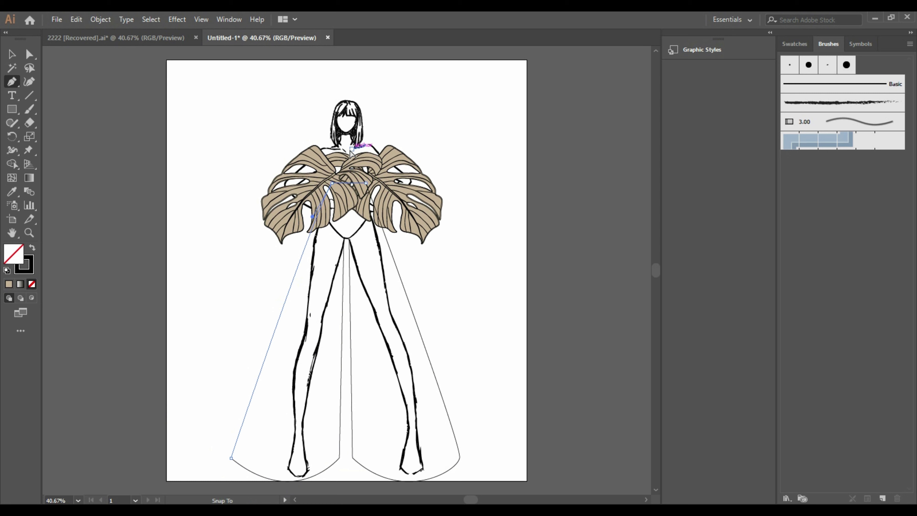
pyautogui.moveTo(350, 151); pyautogui.dragTo(349, 153)
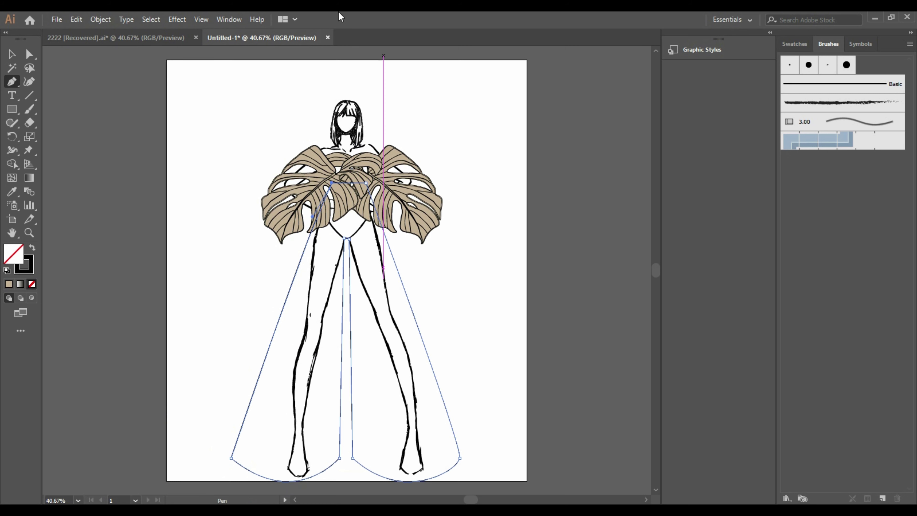
pyautogui.click(11, 55)
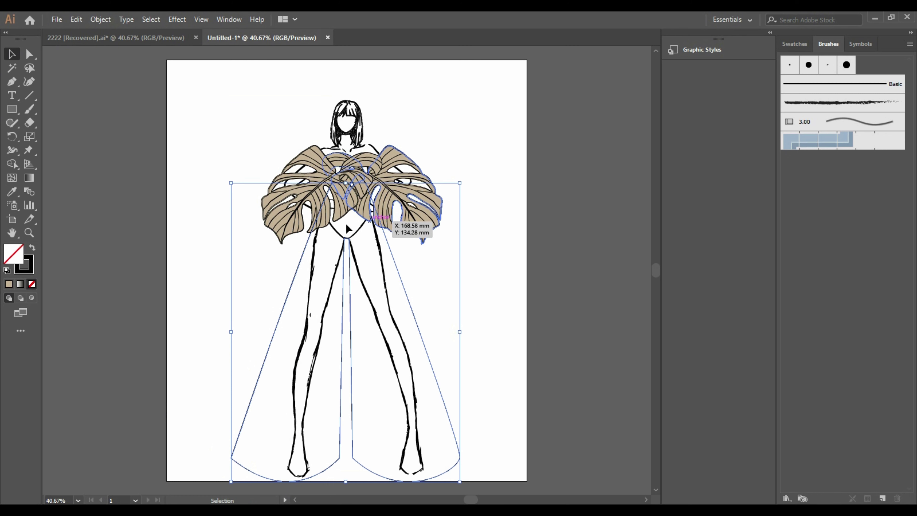
# - Fill the skirt with the leaves' beige via Eyedropper and send it to the back
pyautogui.click(10, 193)
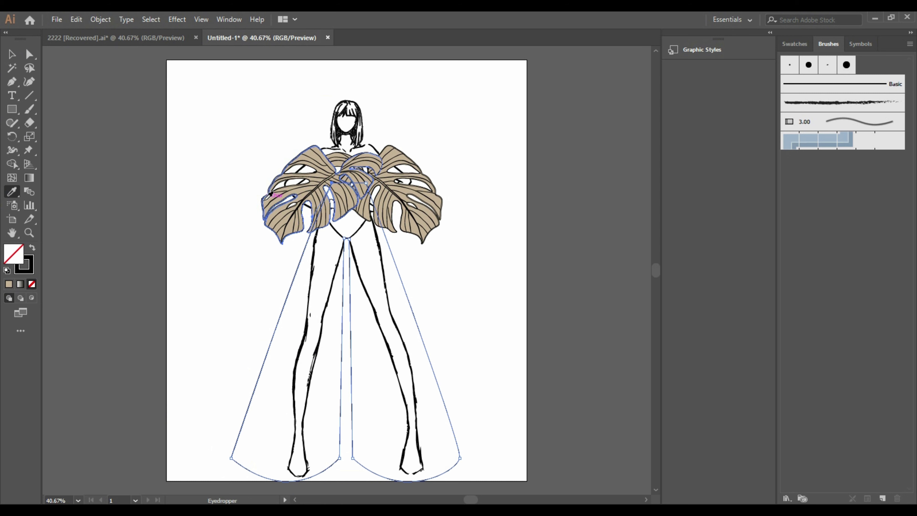
pyautogui.click(270, 194)
pyautogui.click(10, 57)
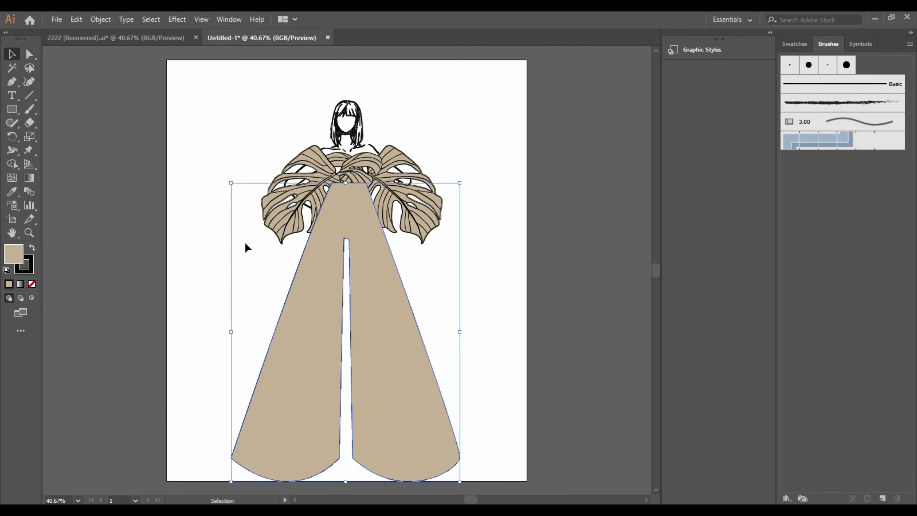
pyautogui.rightClick(395, 288)
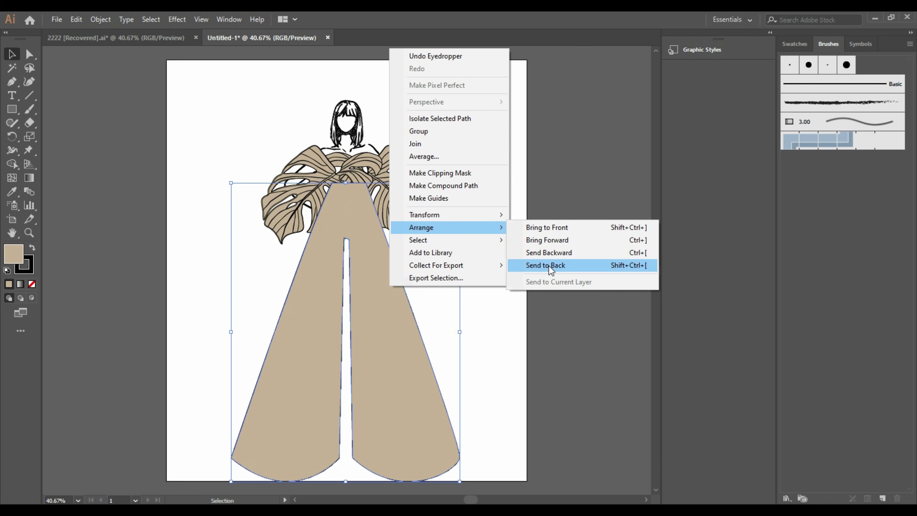
pyautogui.click(550, 265)
# - Send the line-art figure behind the skirt
pyautogui.click(415, 400)
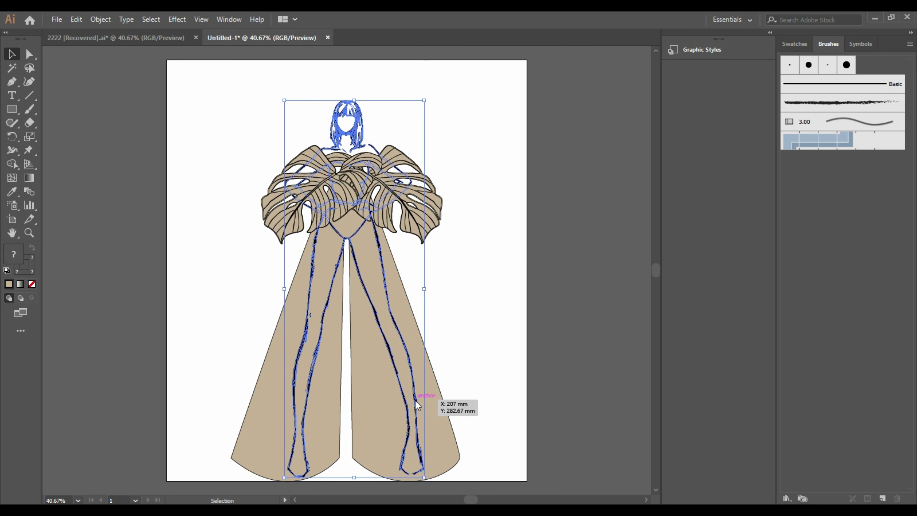
pyautogui.rightClick(415, 400)
pyautogui.click(574, 379)
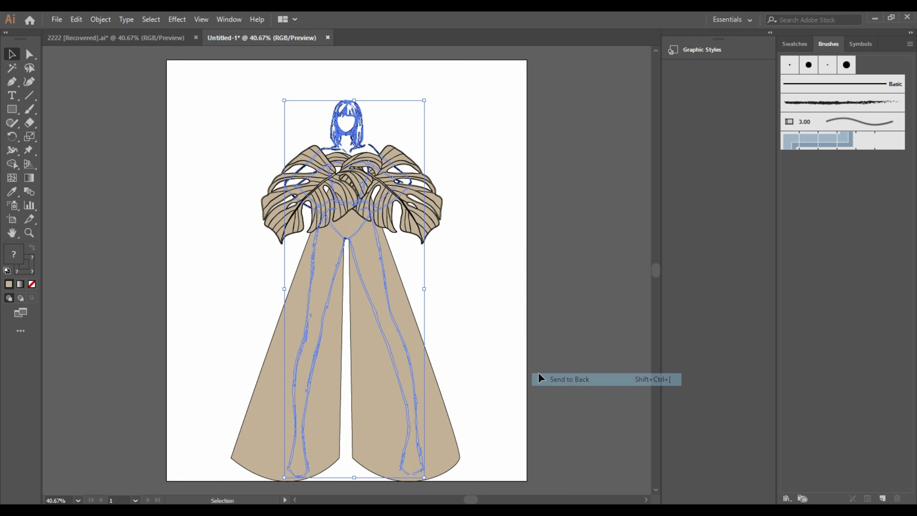
pyautogui.click(531, 366)
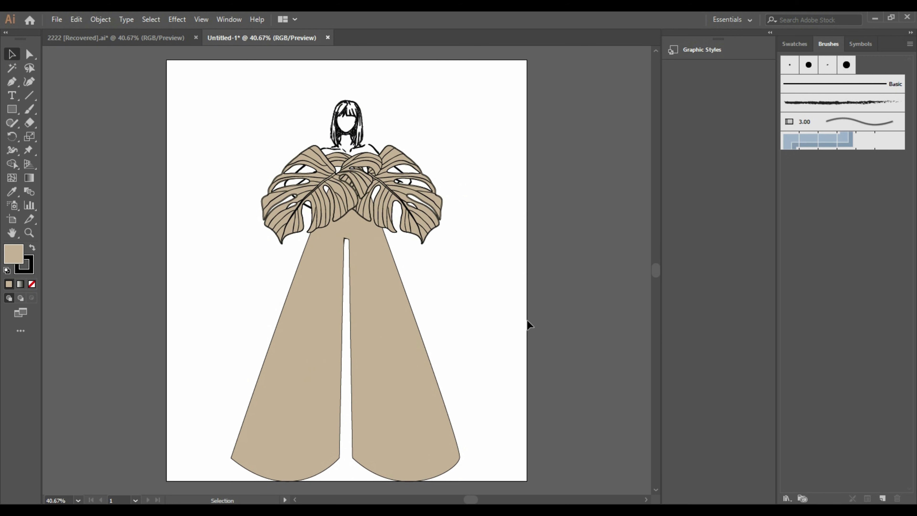
# - Duplicate a monstera leaf, shrink it, and place the small copy at the skirt hem
pyautogui.click(343, 197)
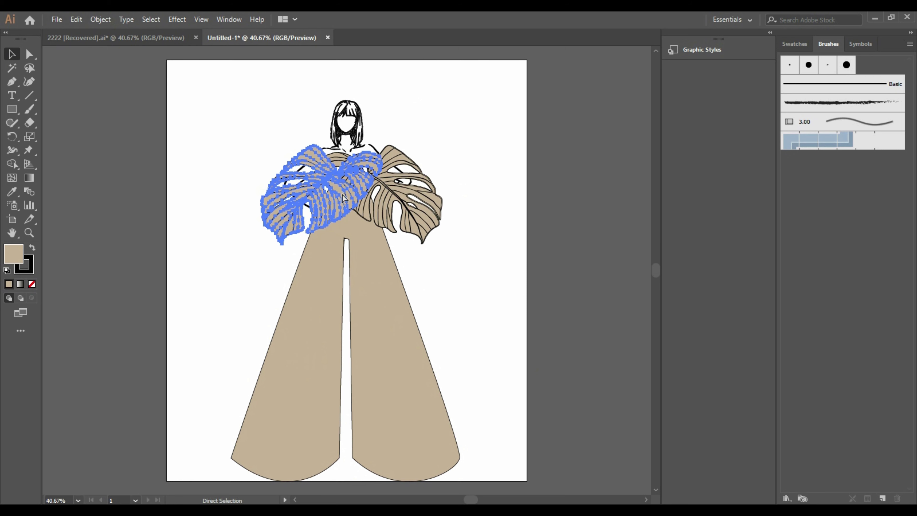
pyautogui.moveTo(343, 197); pyautogui.dragTo(368, 272)
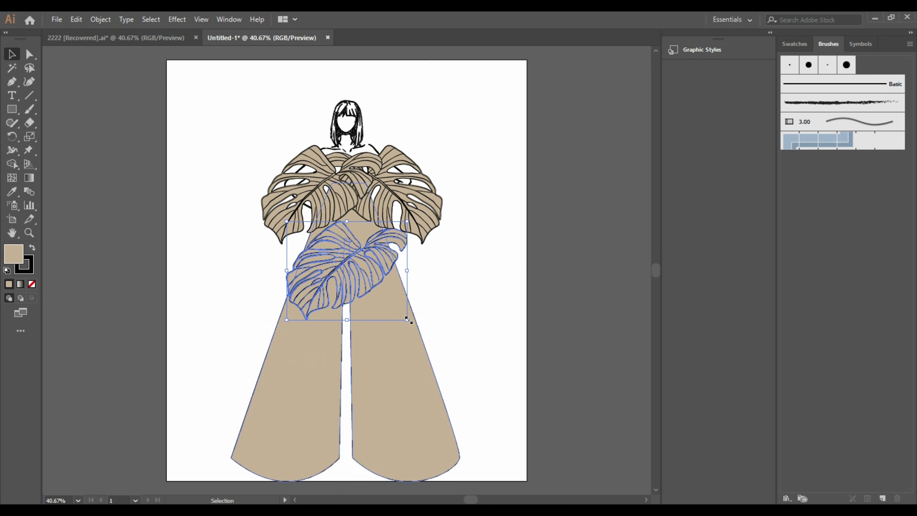
pyautogui.moveTo(407, 320)
pyautogui.mouseDown()
pyautogui.moveTo(321, 249)
pyautogui.moveTo(228, 458)
pyautogui.mouseUp()
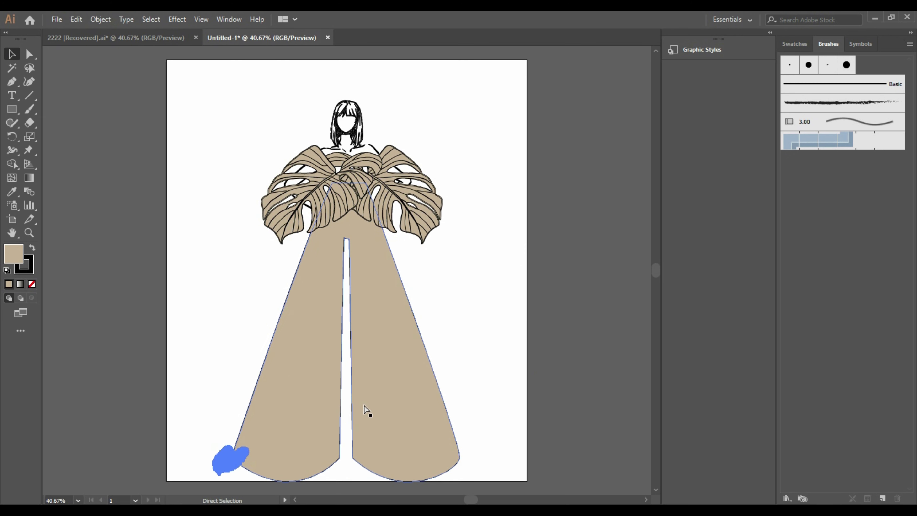
pyautogui.hotkey('ctrl', 'v')
pyautogui.moveTo(342, 273); pyautogui.dragTo(357, 465)
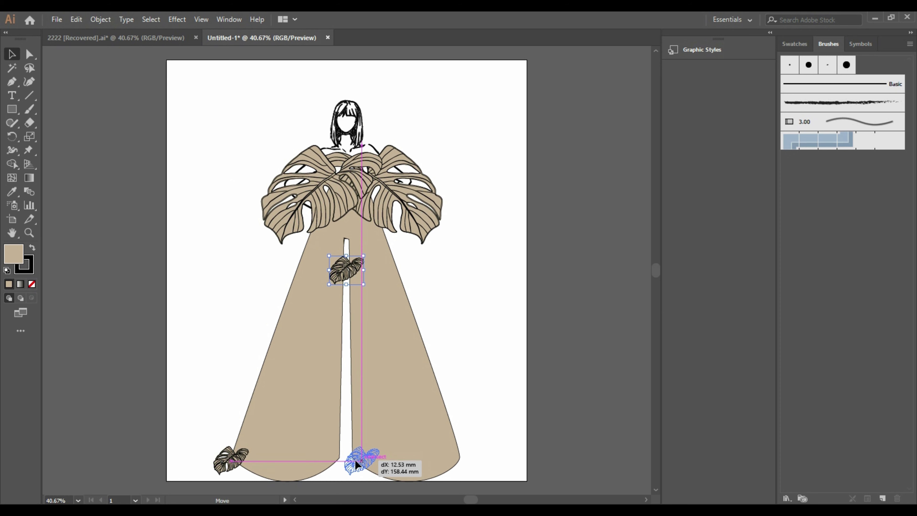
# - Reflect a small leaf and rotate it upright beside the skirt's centre slit
pyautogui.rightClick(358, 465)
pyautogui.moveTo(391, 389)
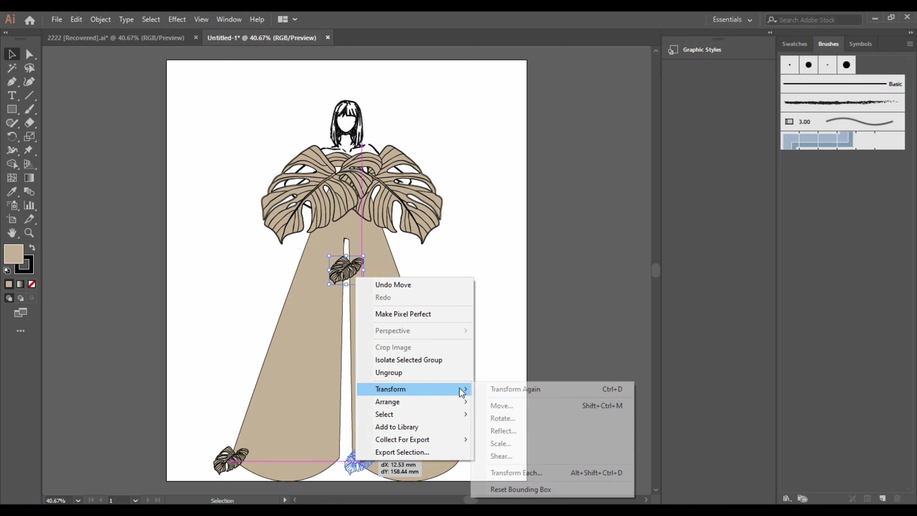
pyautogui.click(514, 430)
pyautogui.click(678, 333)
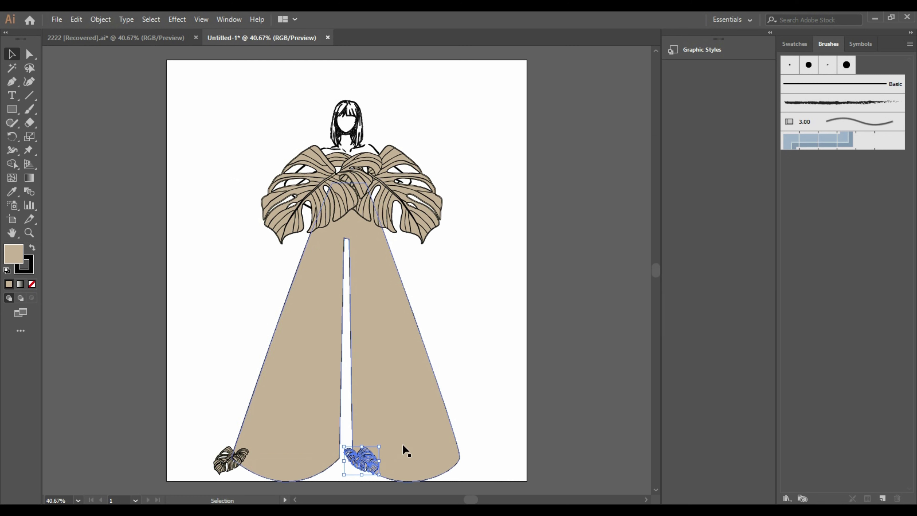
pyautogui.moveTo(358, 467); pyautogui.dragTo(342, 471)
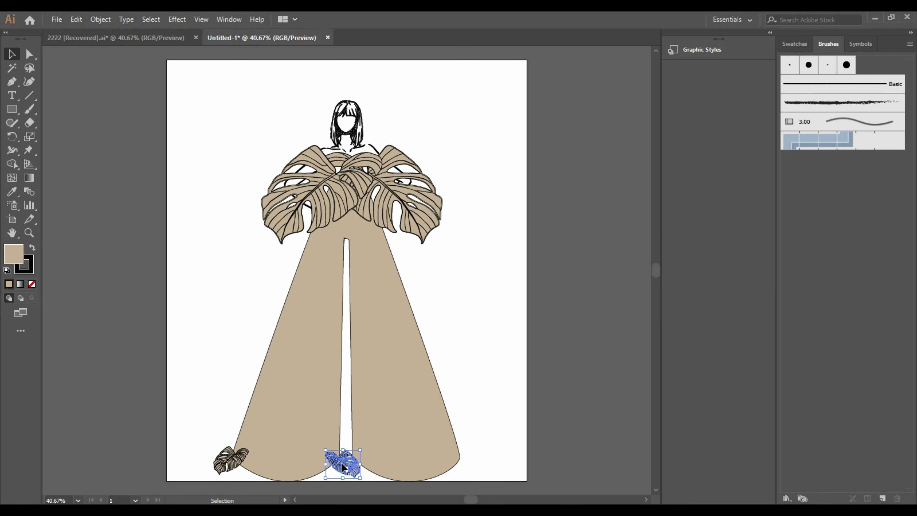
pyautogui.moveTo(342, 467); pyautogui.dragTo(336, 465)
pyautogui.click(540, 382)
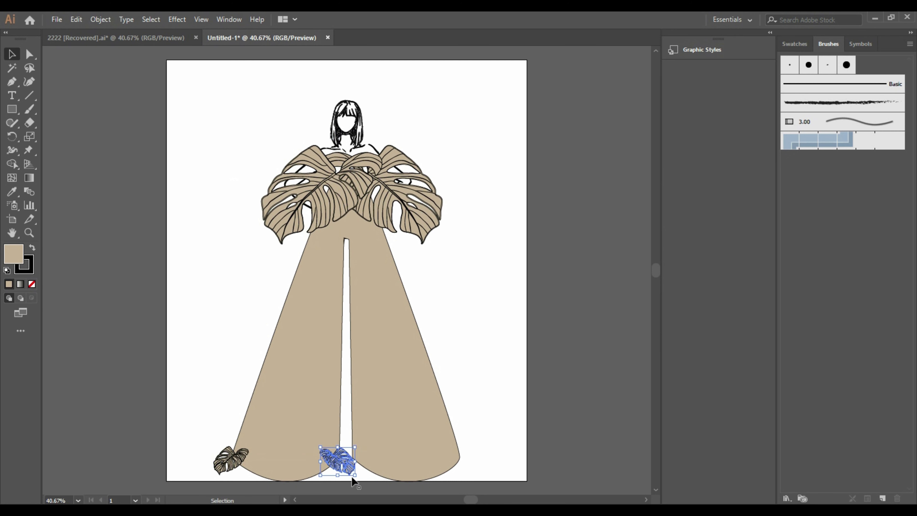
pyautogui.moveTo(352, 478); pyautogui.dragTo(337, 468)
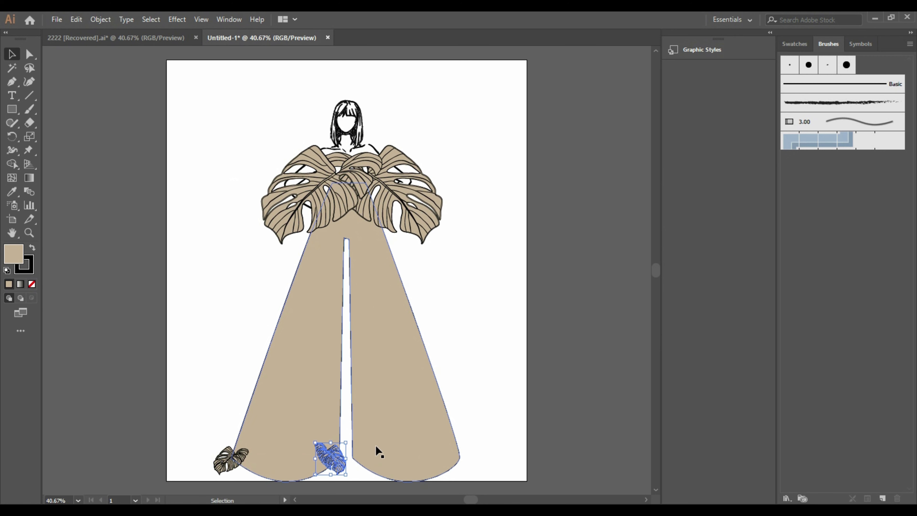
# - Duplicate the two hem leaves, reflect the copies, and place them along the right panel's hem
pyautogui.keyDown('shift'); pyautogui.click(225, 466); pyautogui.keyUp('shift')
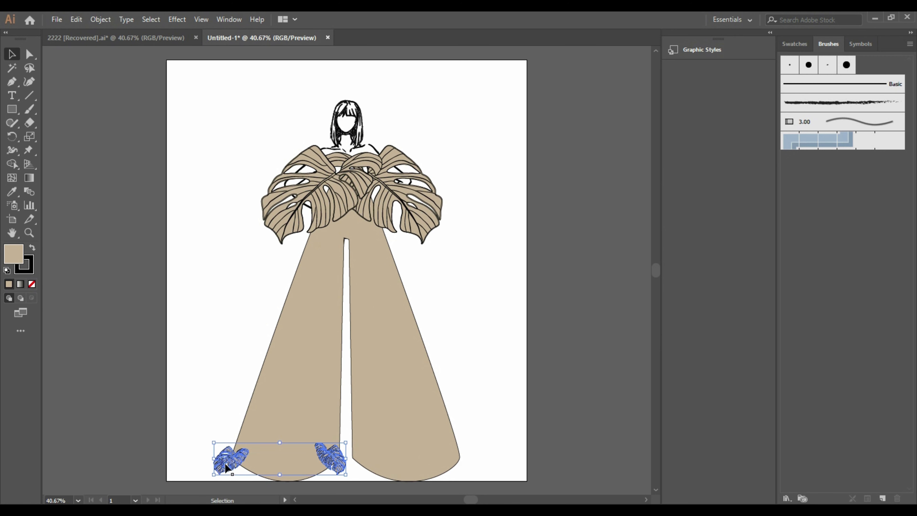
pyautogui.hotkey('ctrl', 'g')
pyautogui.hotkey('ctrl', 'c')
pyautogui.hotkey('ctrl', 'v')
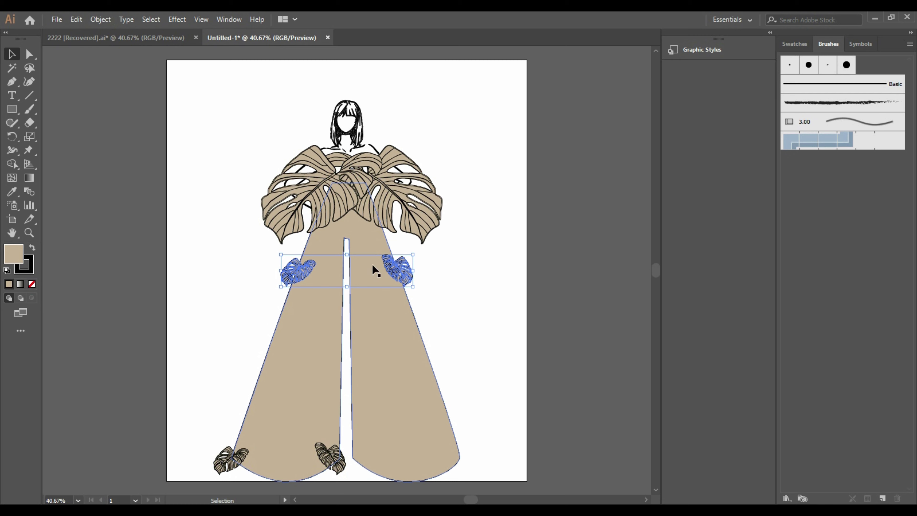
pyautogui.rightClick(373, 265)
pyautogui.moveTo(422, 364)
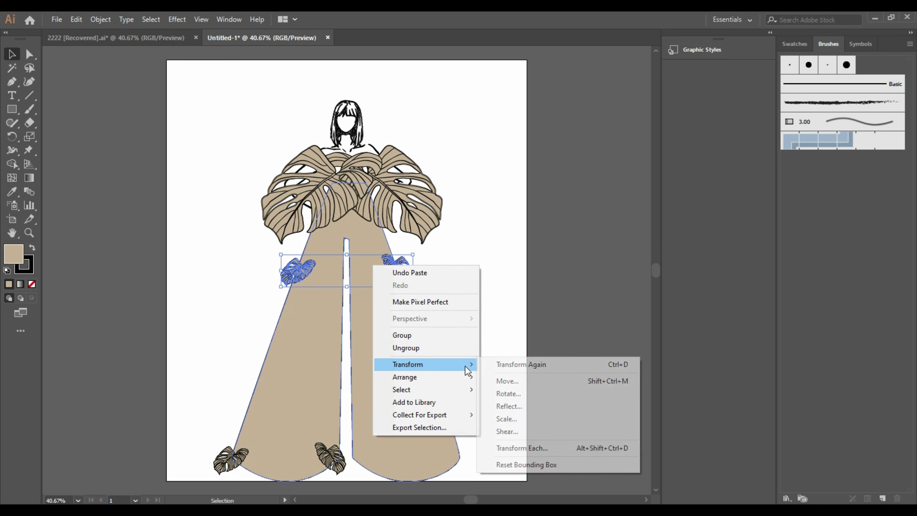
pyautogui.click(519, 406)
pyautogui.click(673, 327)
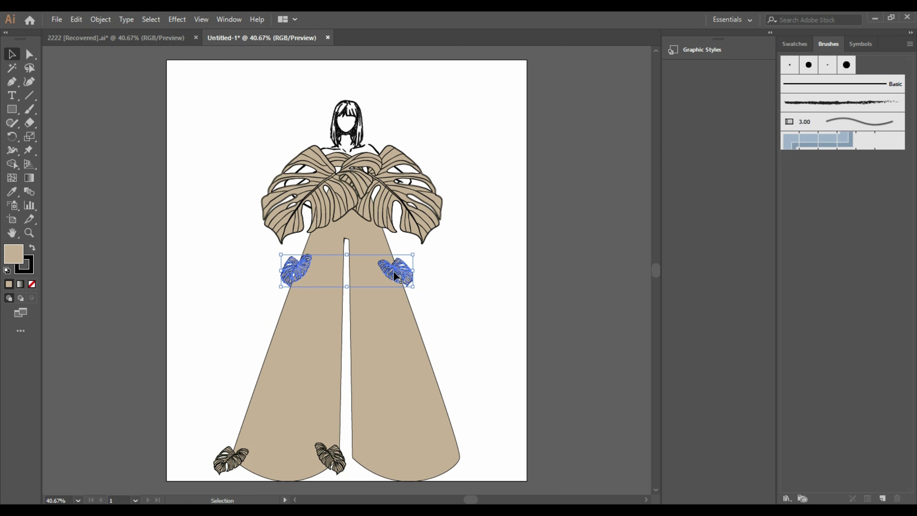
pyautogui.moveTo(404, 269); pyautogui.dragTo(468, 456)
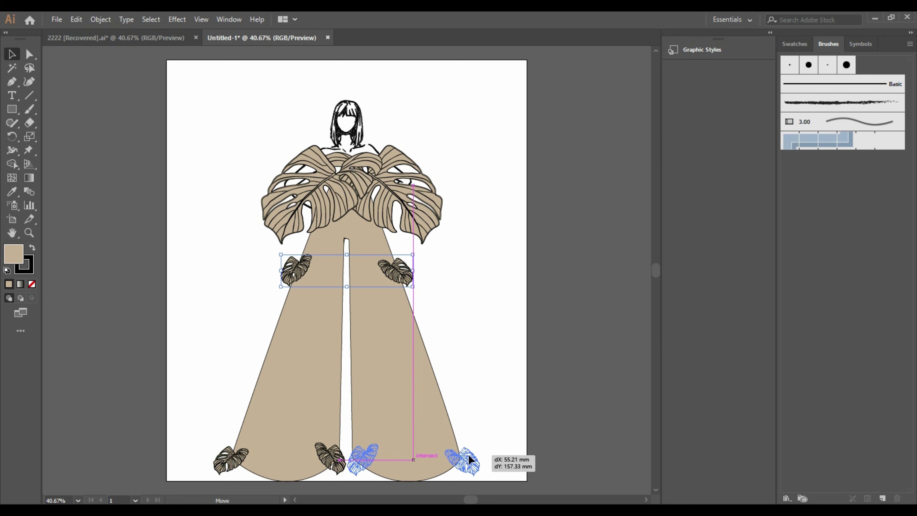
pyautogui.moveTo(468, 455); pyautogui.dragTo(469, 453)
pyautogui.click(541, 412)
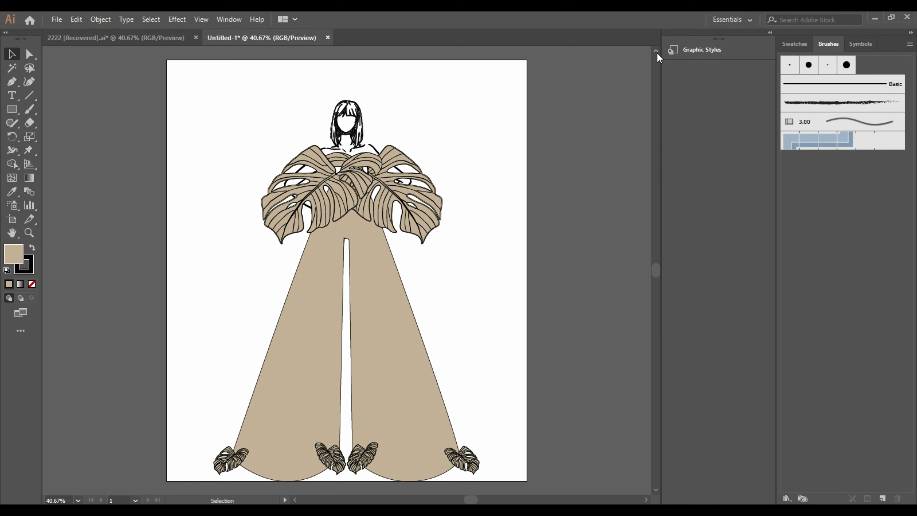
# - Select the skirt and open the Arrows_Special brush library beside the drawing
pyautogui.click(436, 374)
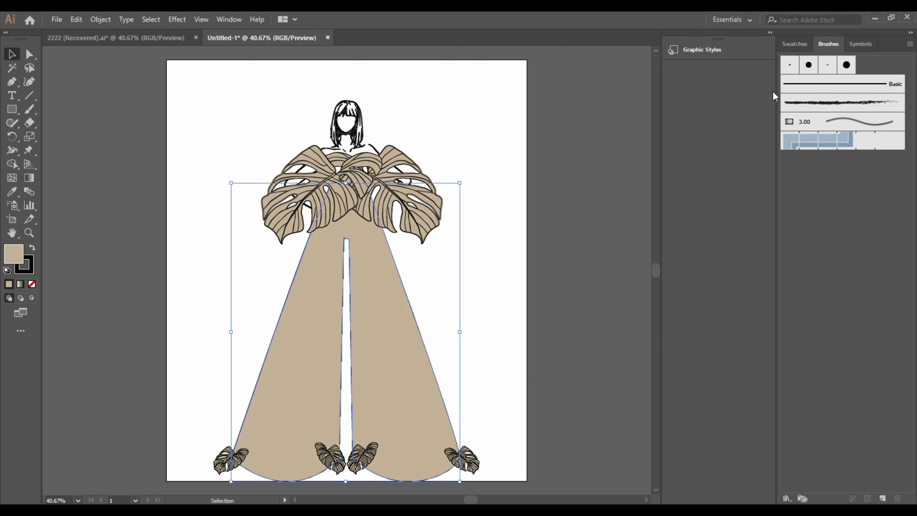
pyautogui.click(788, 499)
pyautogui.moveTo(831, 367)
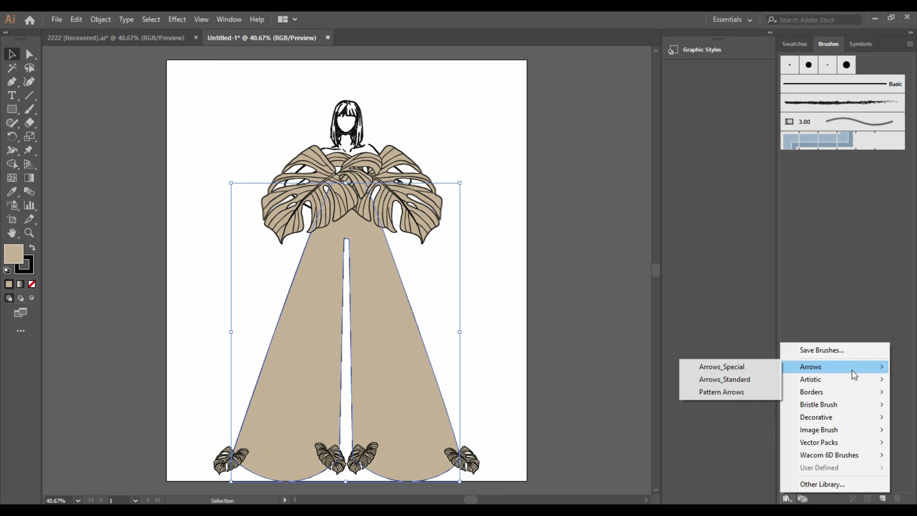
pyautogui.click(747, 367)
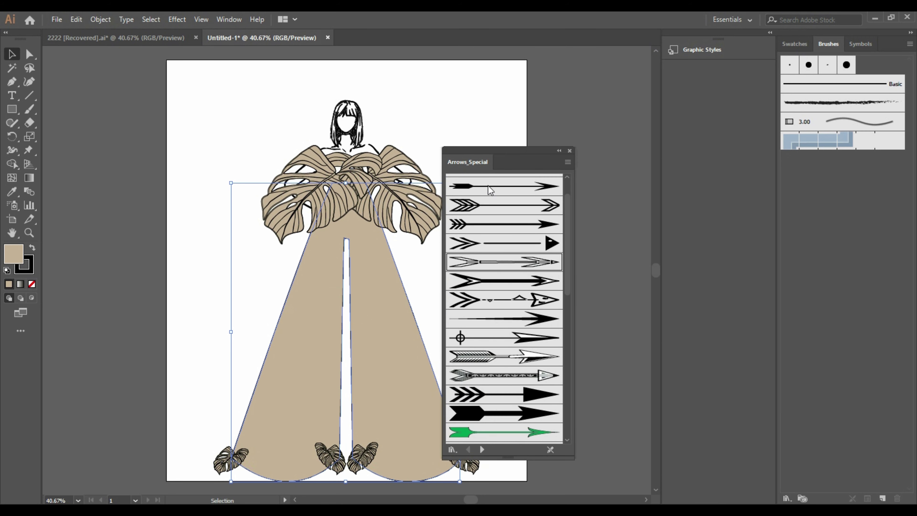
pyautogui.moveTo(503, 166); pyautogui.dragTo(627, 79)
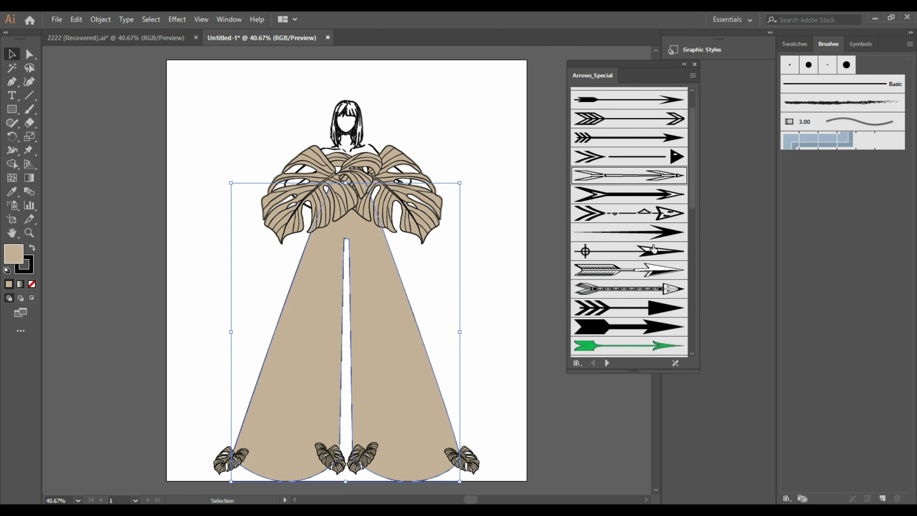
pyautogui.scroll(-5, 679, 250)
pyautogui.scroll(-3, 679, 246)
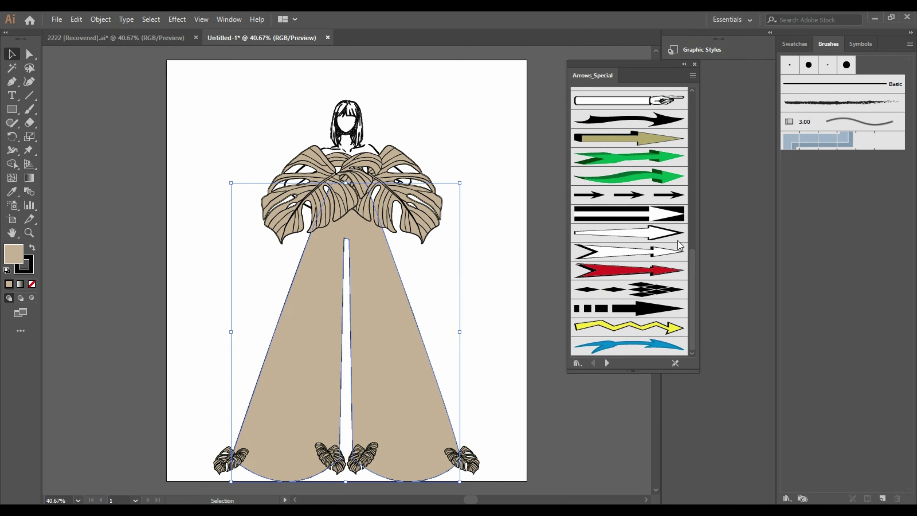
pyautogui.scroll(8, 678, 241)
pyautogui.scroll(3, 678, 240)
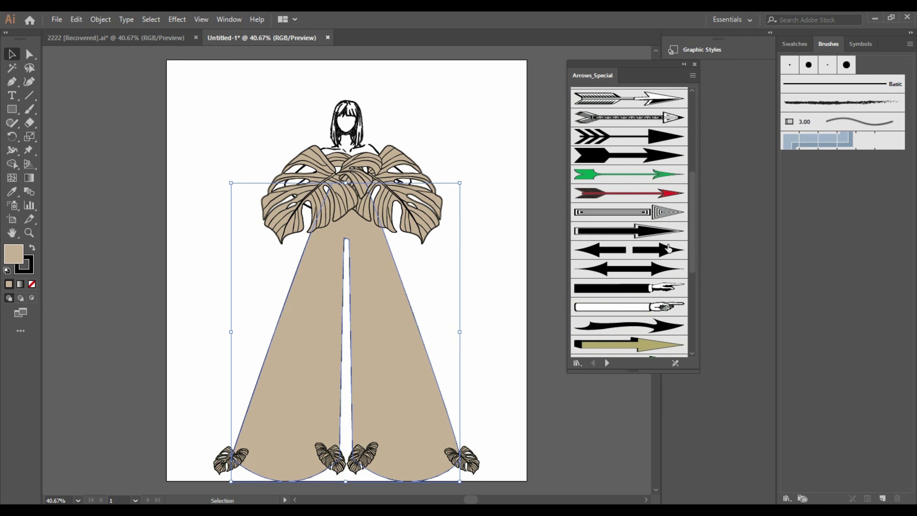
# - Try several arrow brushes, including Arrow 2.12, on the gown outline
pyautogui.click(664, 239)
pyautogui.scroll(5, 649, 202)
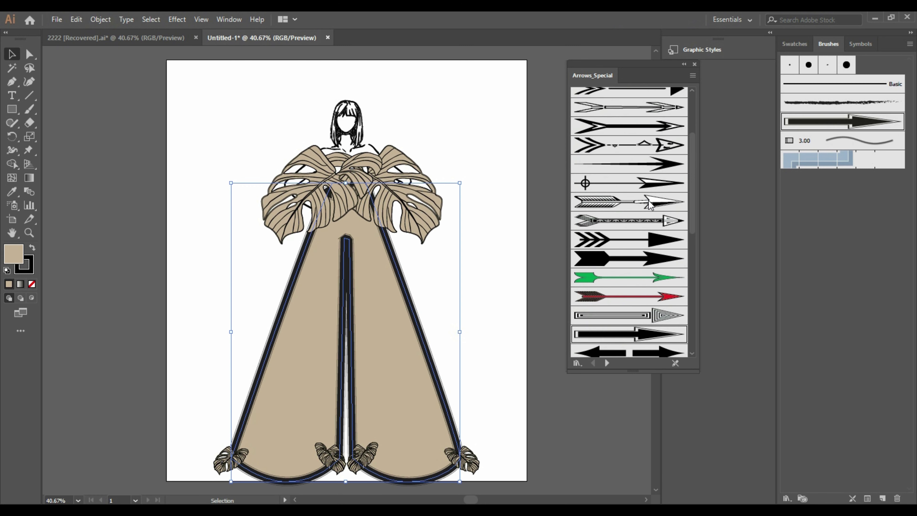
pyautogui.click(654, 221)
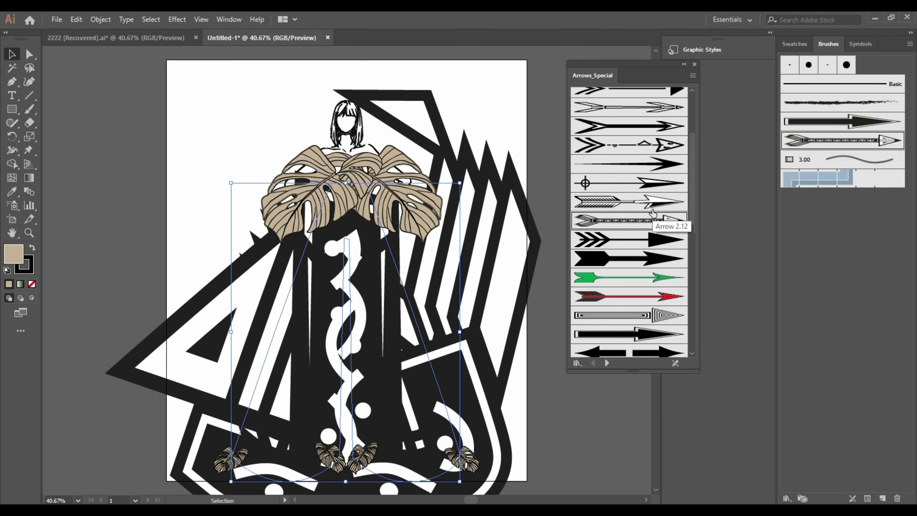
pyautogui.click(654, 209)
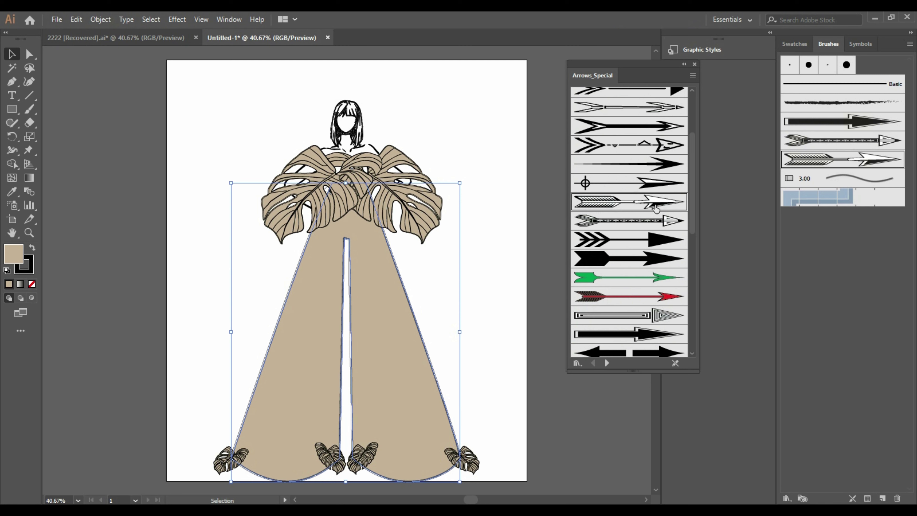
pyautogui.scroll(2, 656, 209)
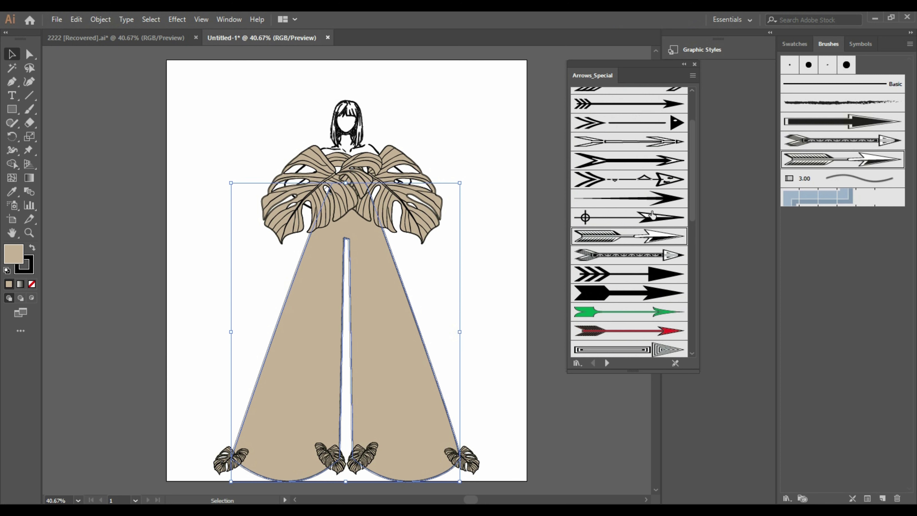
# - Deselect the gown, close the arrow brush library, and marquee-select the whole figure
pyautogui.click(466, 366)
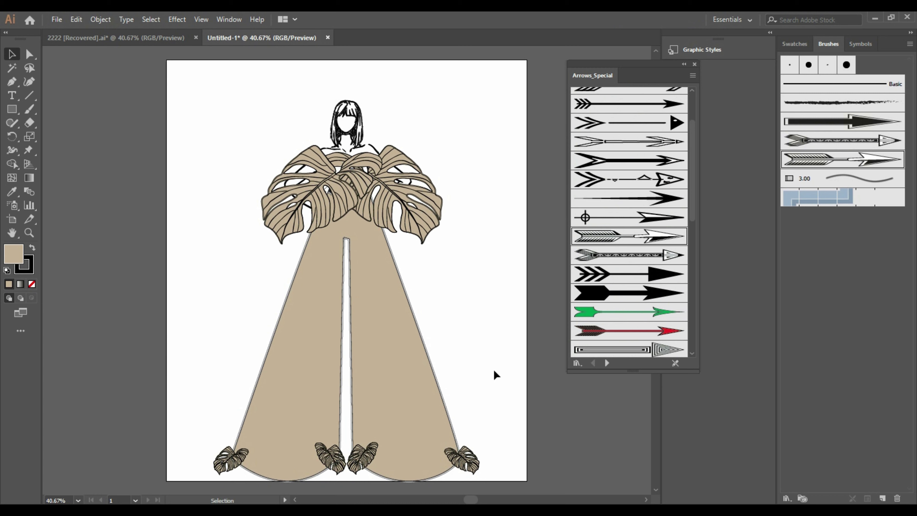
pyautogui.click(694, 64)
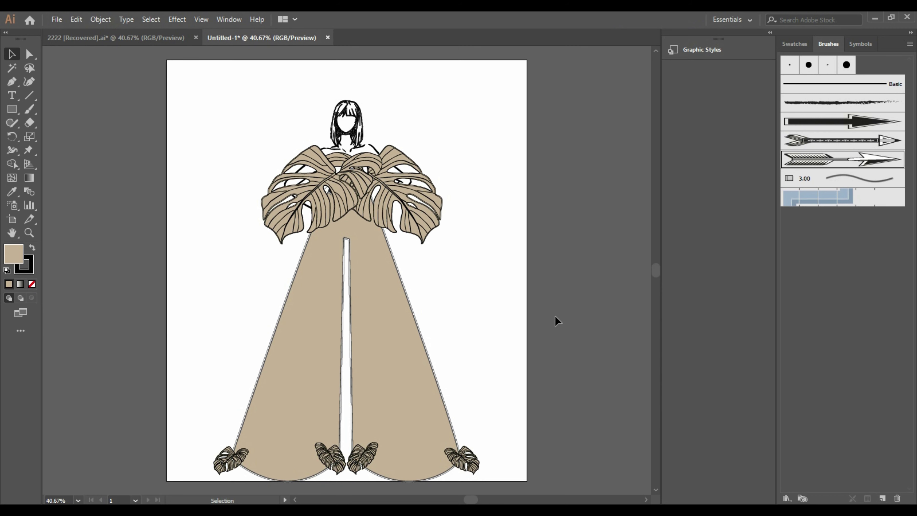
pyautogui.scroll(1, 558, 321)
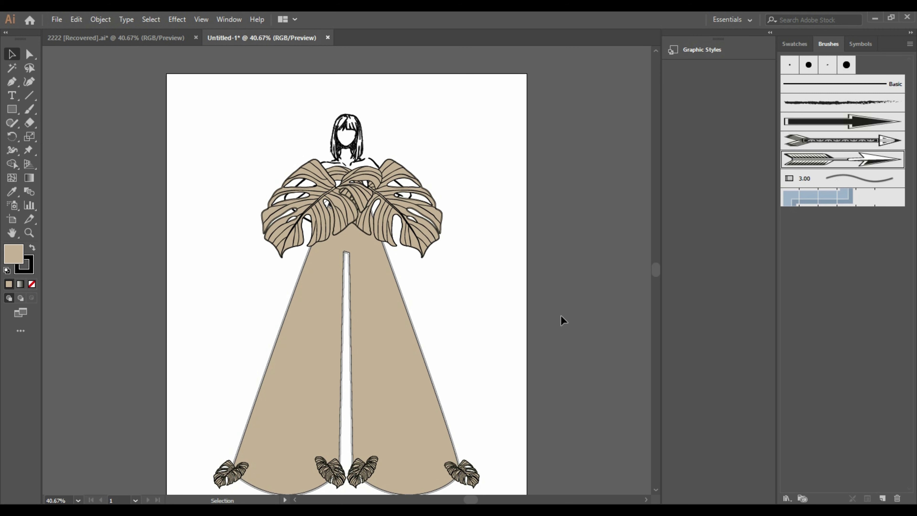
pyautogui.scroll(-1, 564, 320)
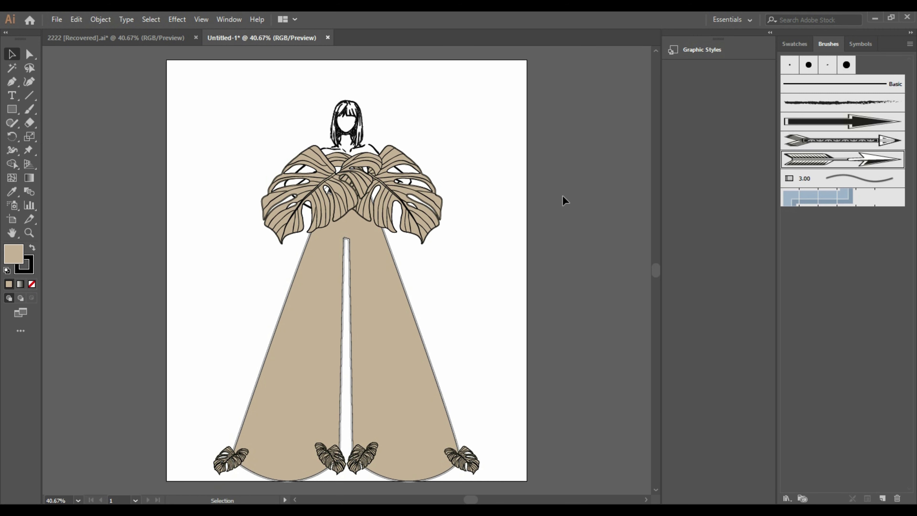
pyautogui.moveTo(187, 77)
pyautogui.mouseDown()
pyautogui.moveTo(451, 493)
pyautogui.moveTo(532, 444)
pyautogui.mouseUp()
# - Group all parts of the figure together
pyautogui.rightClick(460, 330)
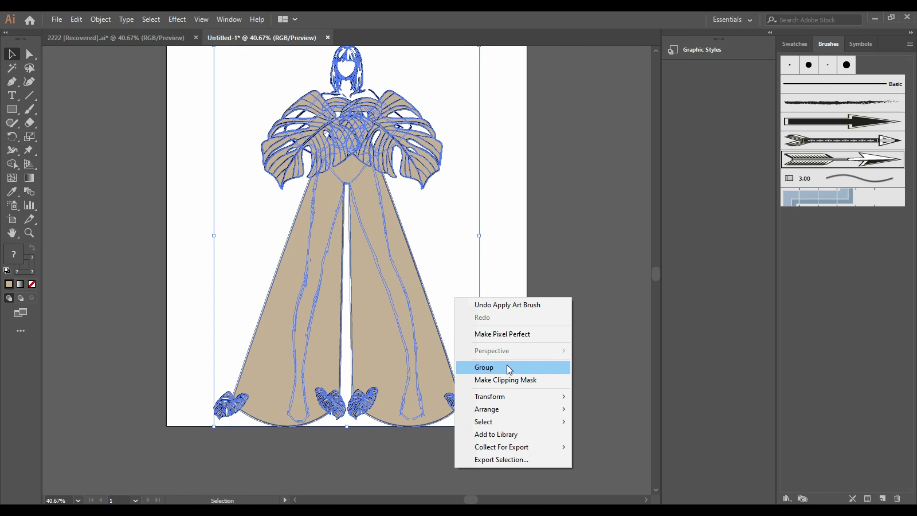
pyautogui.click(484, 367)
pyautogui.click(519, 354)
pyautogui.scroll(2, 518, 354)
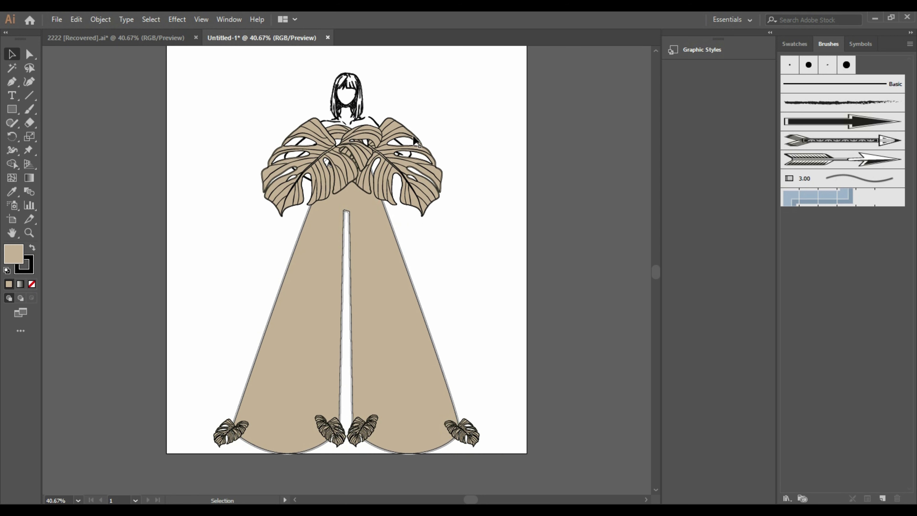
pyautogui.scroll(1, 203, 128)
pyautogui.scroll(1, 205, 129)
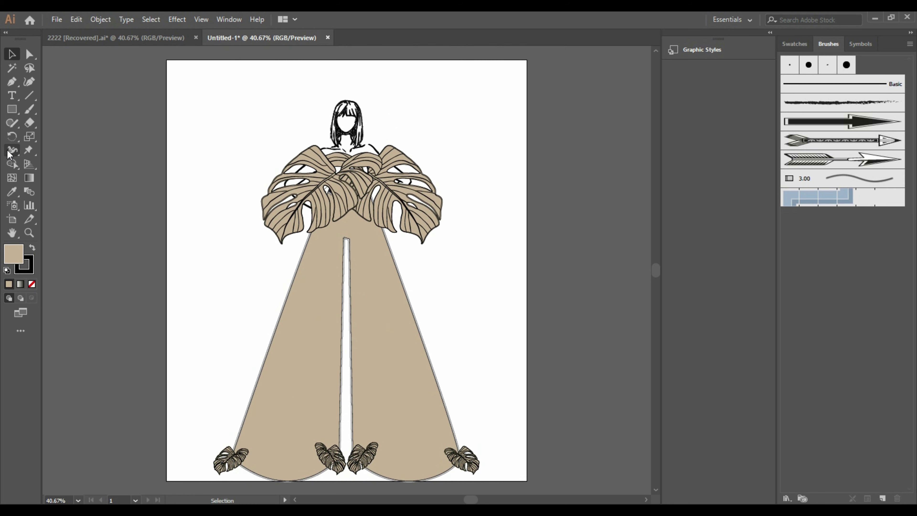
# - Draw an artboard-sized rectangle and send it behind the figure
pyautogui.click(12, 108)
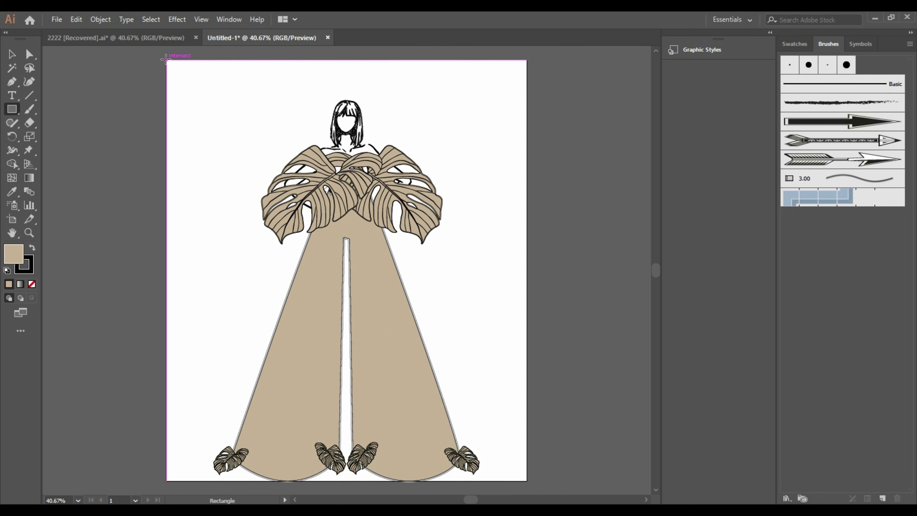
pyautogui.moveTo(166, 60); pyautogui.dragTo(527, 480)
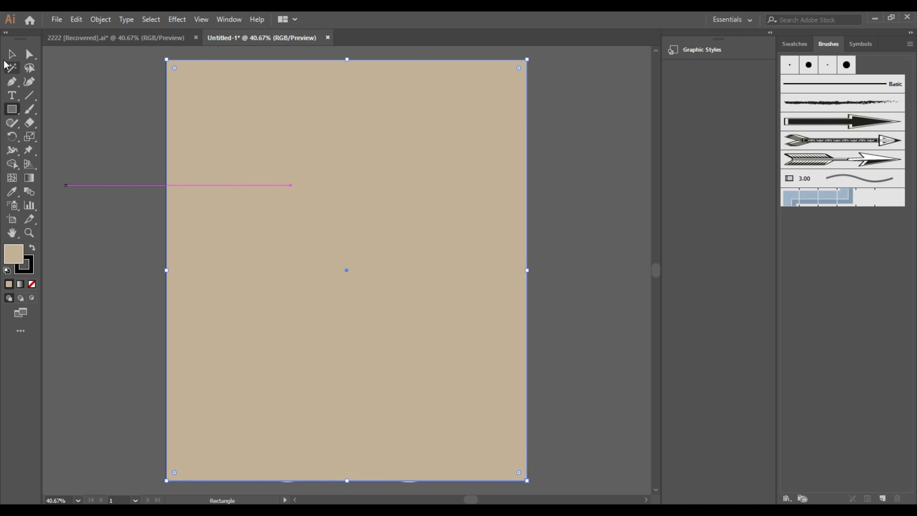
pyautogui.click(11, 54)
pyautogui.rightClick(281, 196)
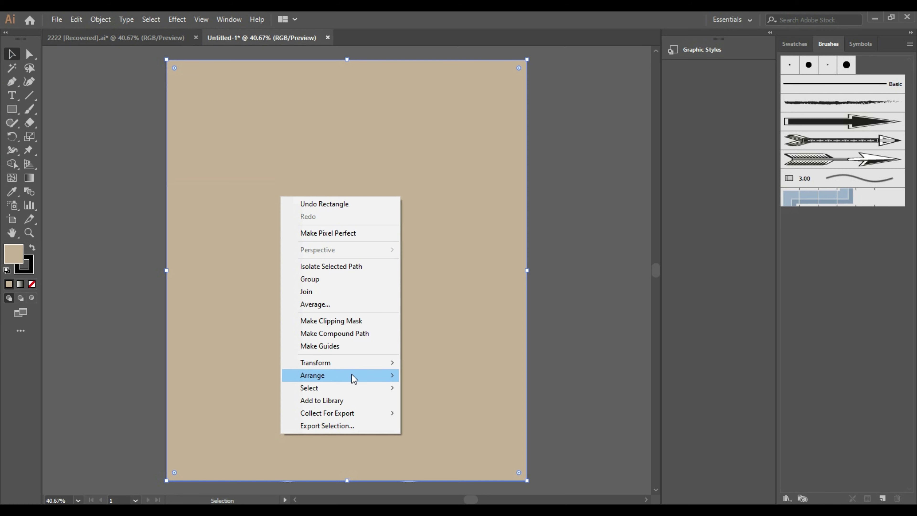
pyautogui.moveTo(337, 375)
pyautogui.click(469, 413)
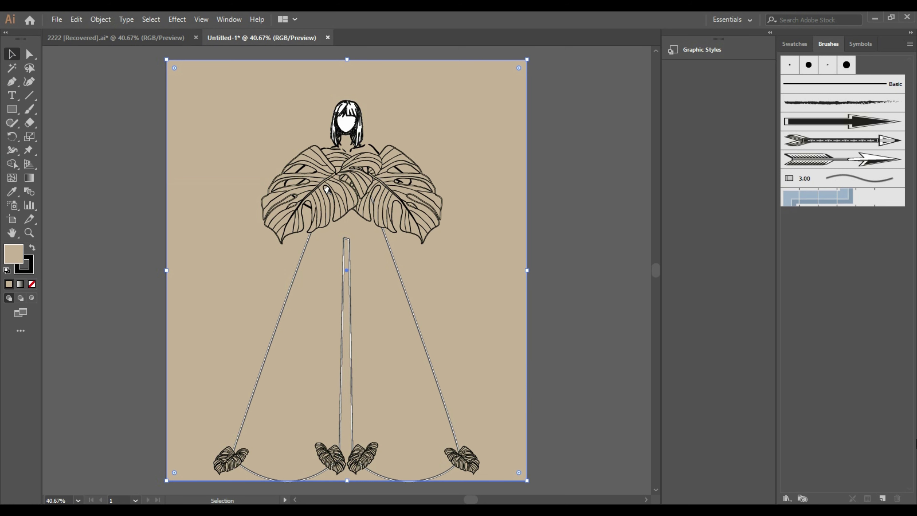
# - Try beige and brown swatches as the background rectangle's fill
pyautogui.click(858, 44)
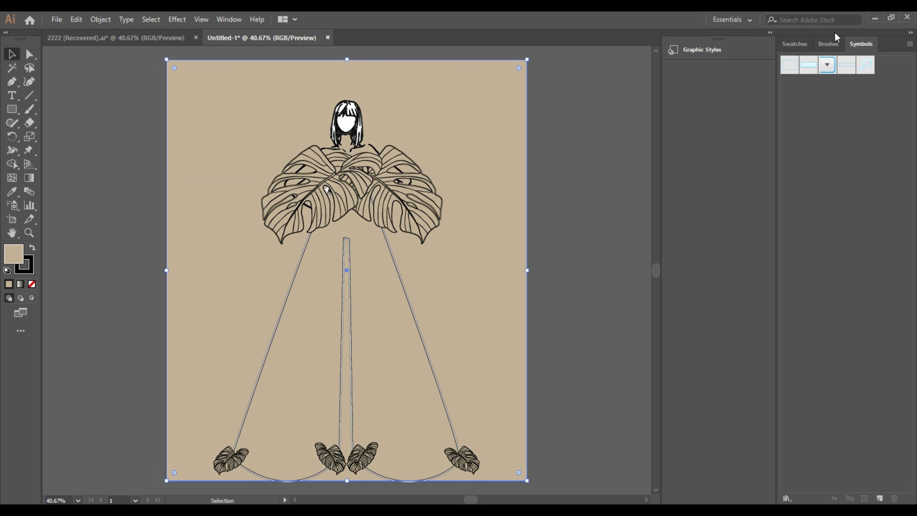
pyautogui.click(794, 44)
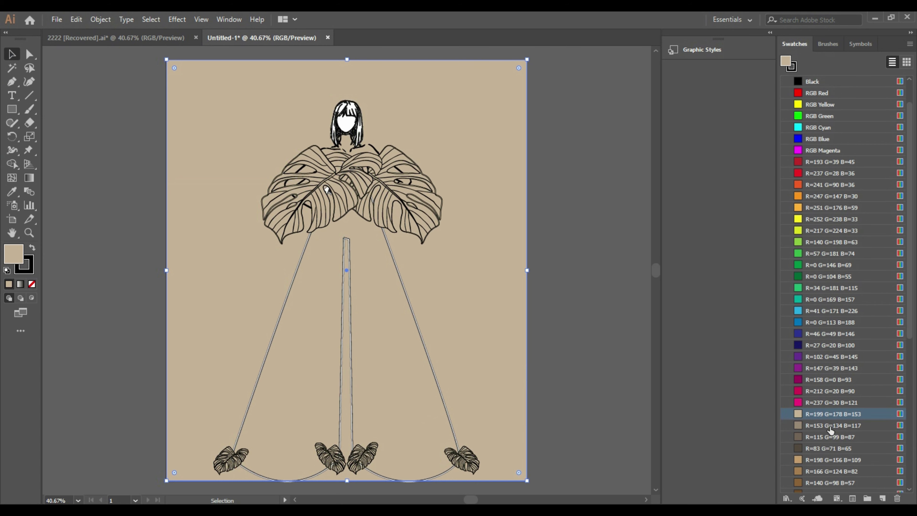
pyautogui.click(830, 426)
pyautogui.click(832, 437)
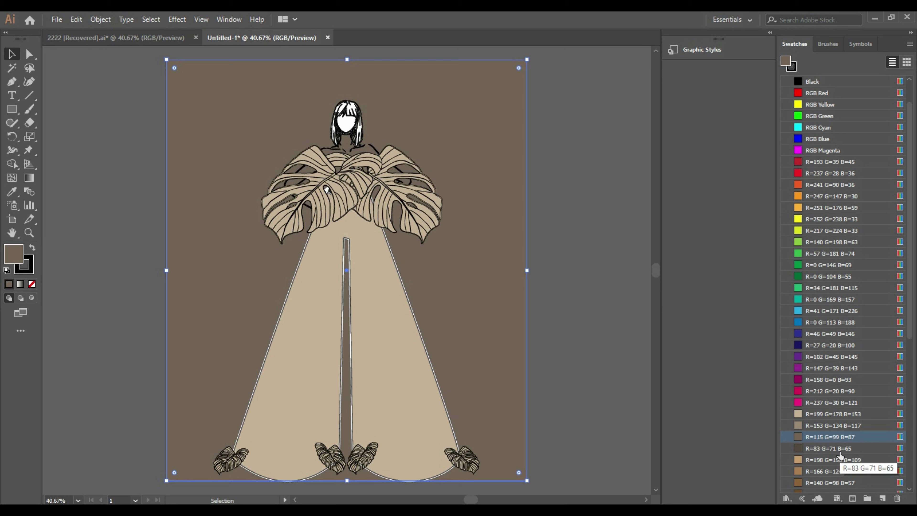
pyautogui.click(830, 448)
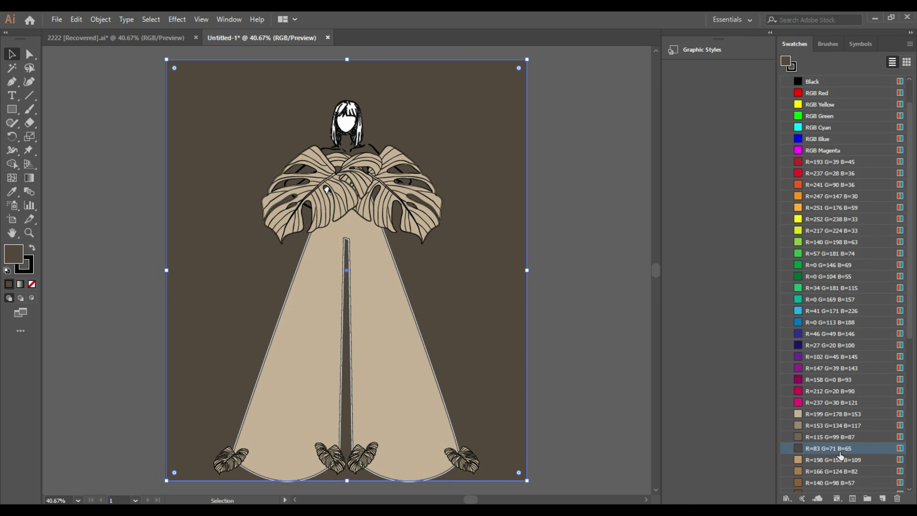
pyautogui.scroll(-5, 839, 442)
pyautogui.scroll(-4, 840, 434)
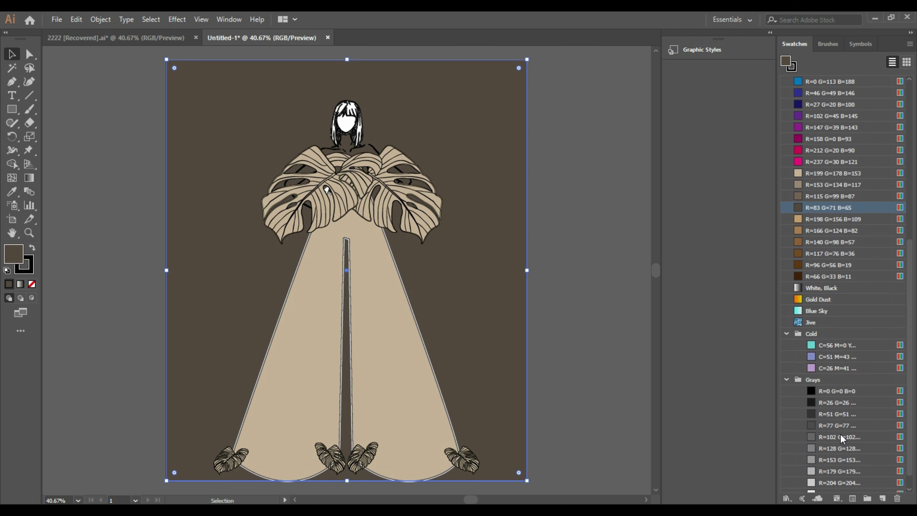
# - Settle the background fill on the light grey R=204 swatch after trying darker greys
pyautogui.click(839, 435)
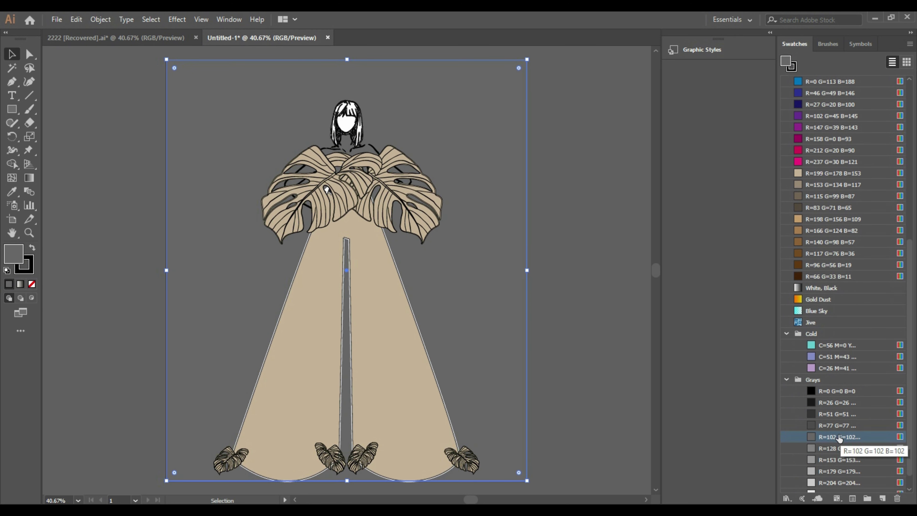
pyautogui.click(841, 427)
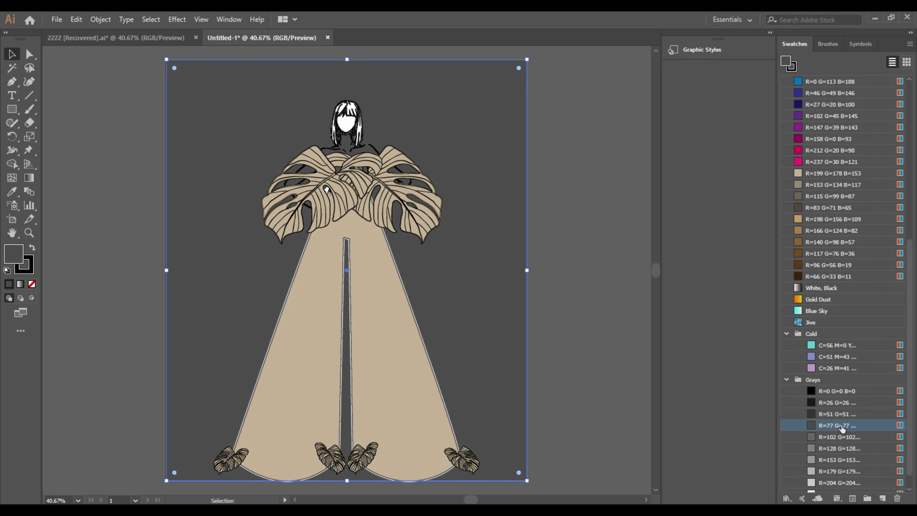
pyautogui.scroll(-1, 842, 426)
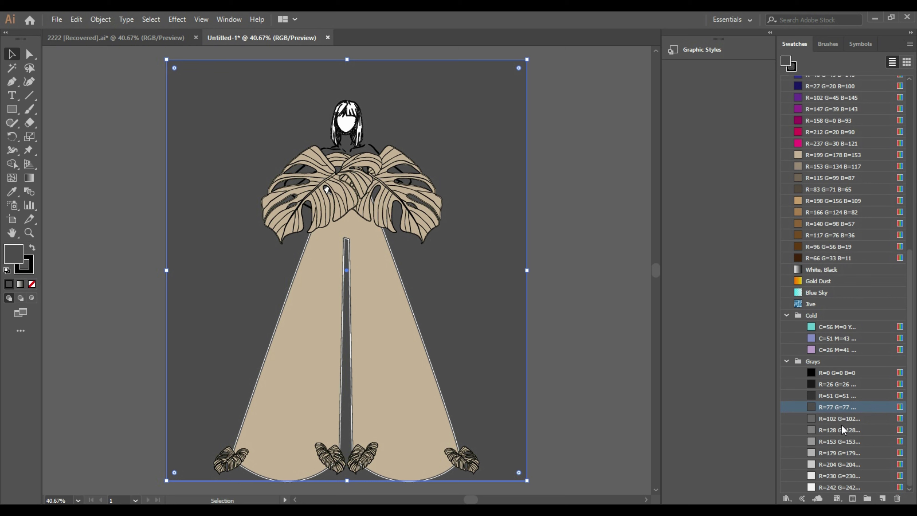
pyautogui.click(835, 456)
pyautogui.click(831, 466)
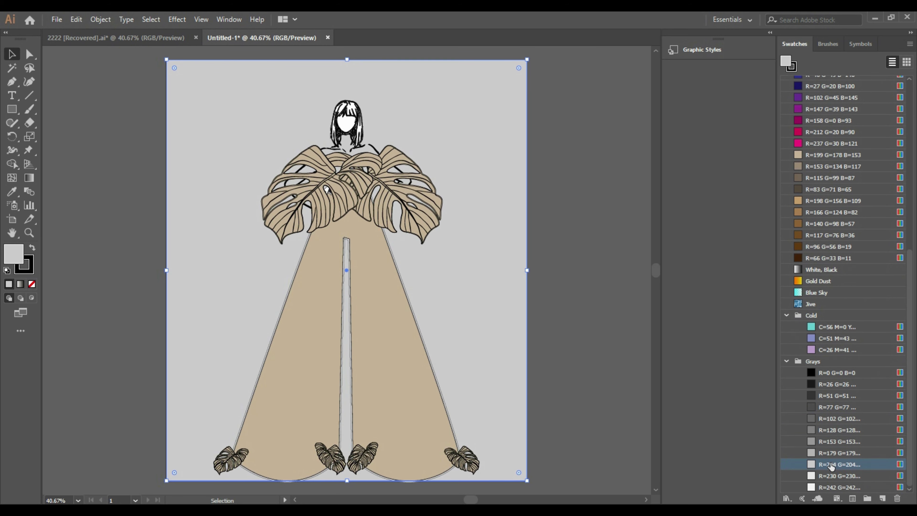
pyautogui.click(627, 382)
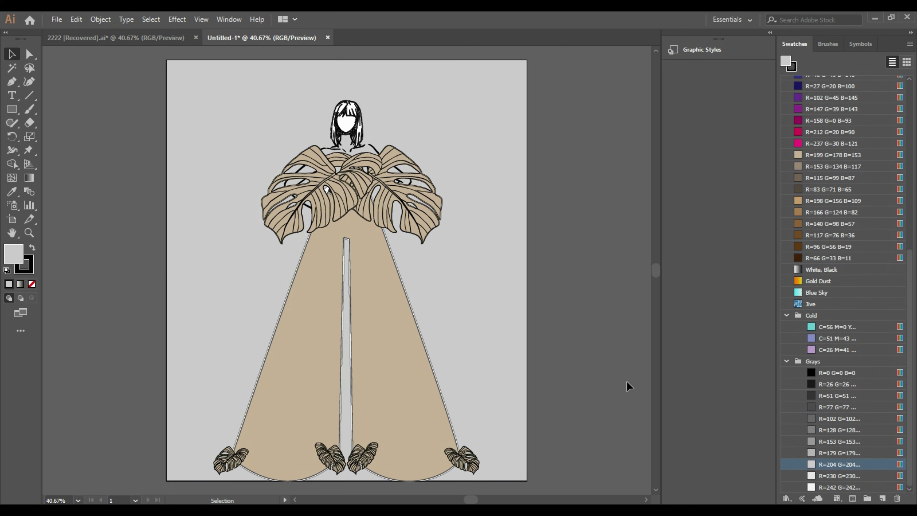